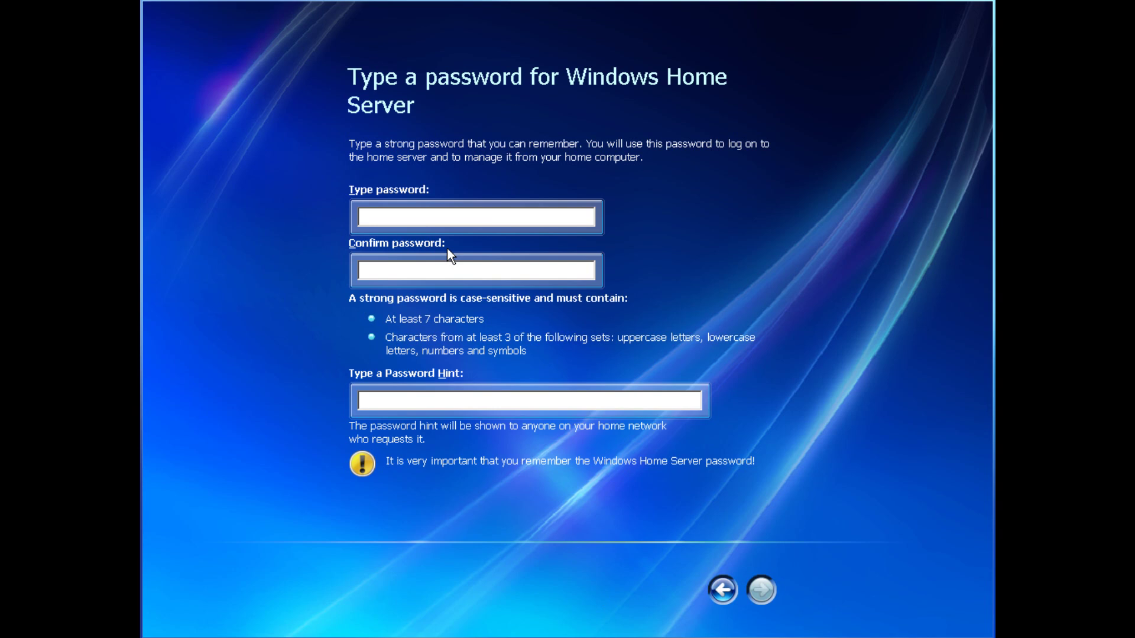
Enter and confirm a matching server password, then set the password hint 'No hints.'
type("abcdefghiabcdefgh")
key("BackSpace")
key("BackSpace")
key("BackSpace")
key("BackSpace")
key("BackSpace")
key("BackSpace")
key("BackSpace")
key("BackSpace")
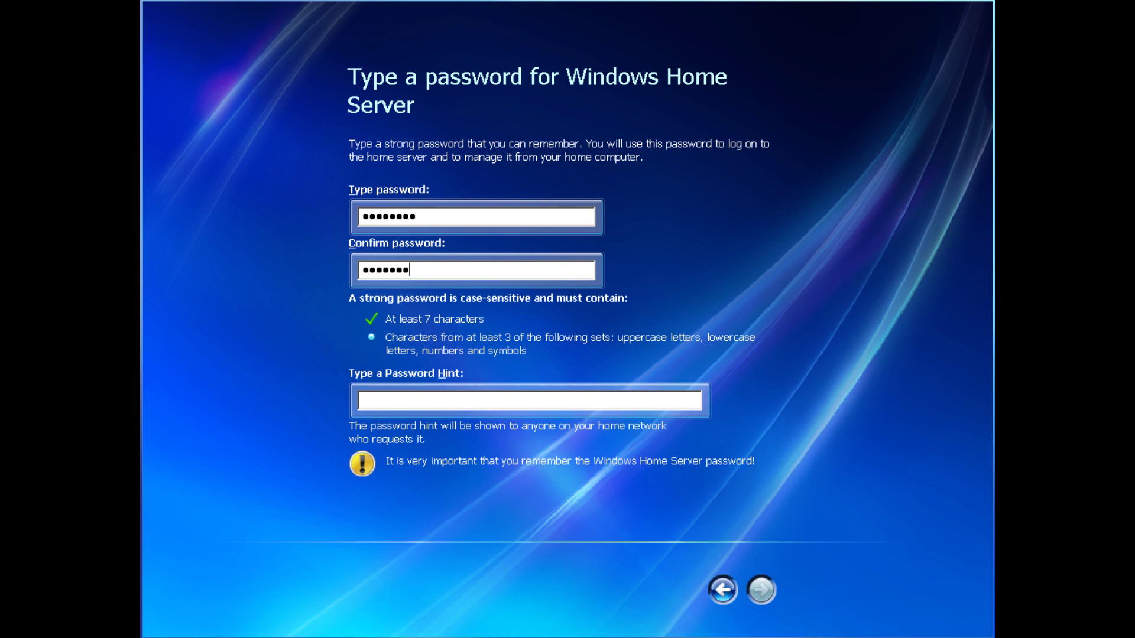
type("ab")
key("BackSpace")
key("BackSpace")
type("abcdefghi")
left_click(462, 215)
key("BackSpace")
key("BackSpace")
key("BackSpace")
key("BackSpace")
key("BackSpace")
key("BackSpace")
key("BackSpace")
key("BackSpace")
key("BackSpace")
type("abcdefghi")
type("No hints.")
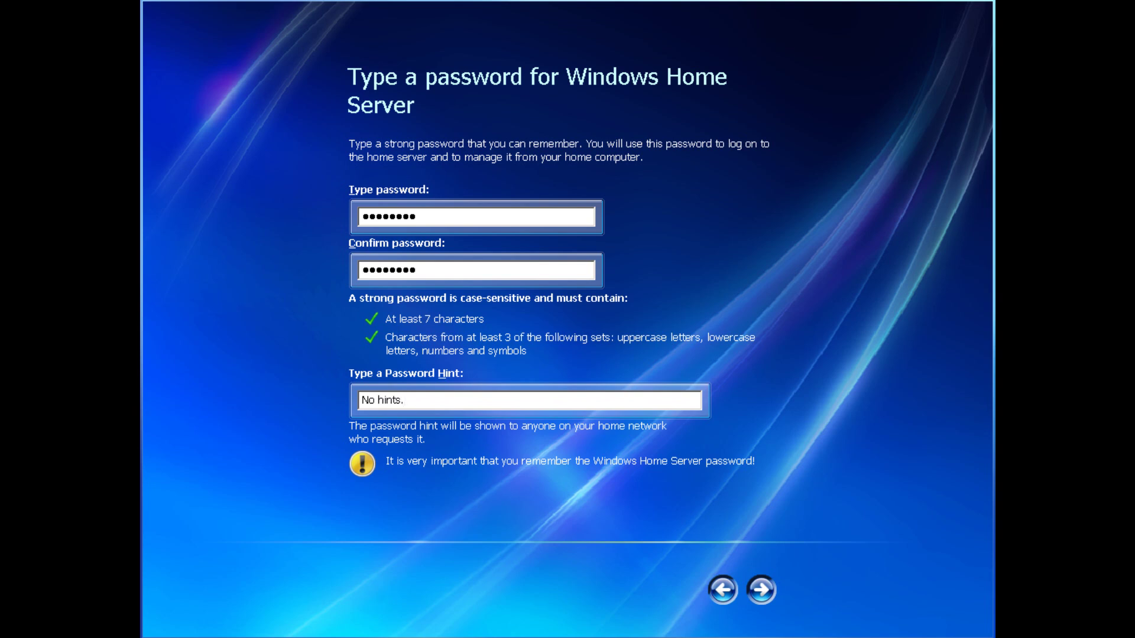
Turn automatic updates On, join the improvement program, and enable error reporting to finish setup
left_click(769, 596)
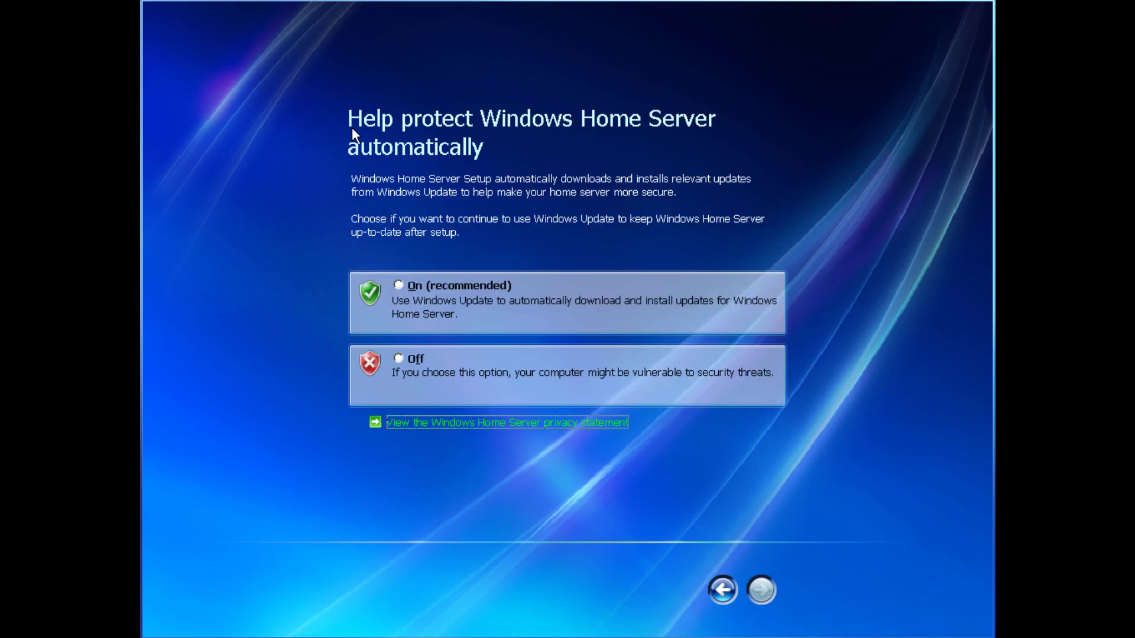
left_click(398, 285)
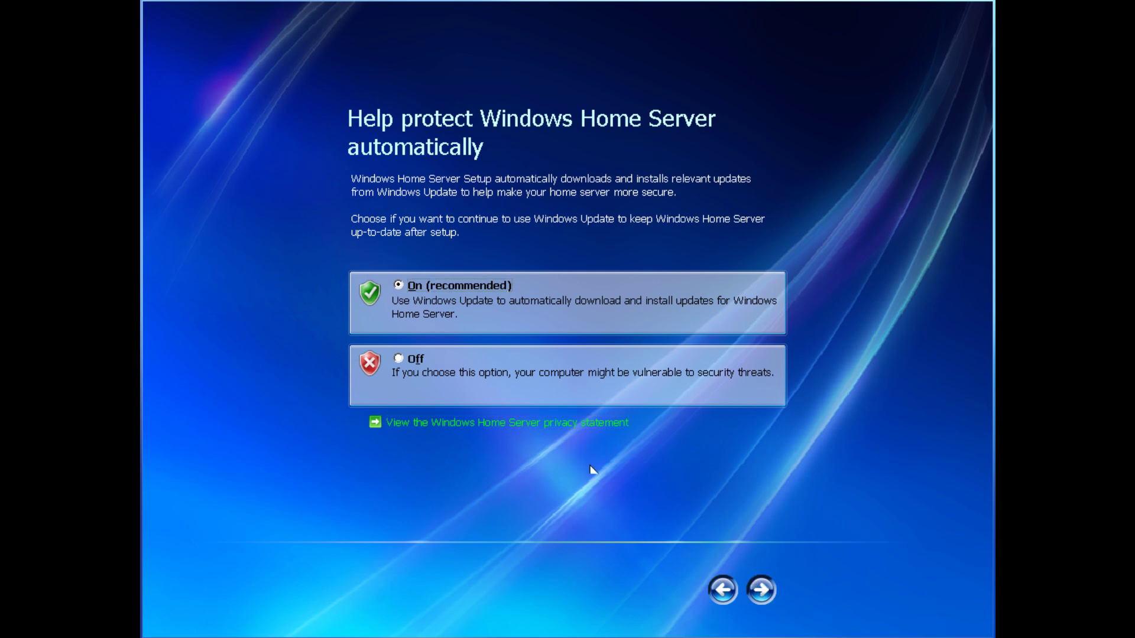
left_click(763, 592)
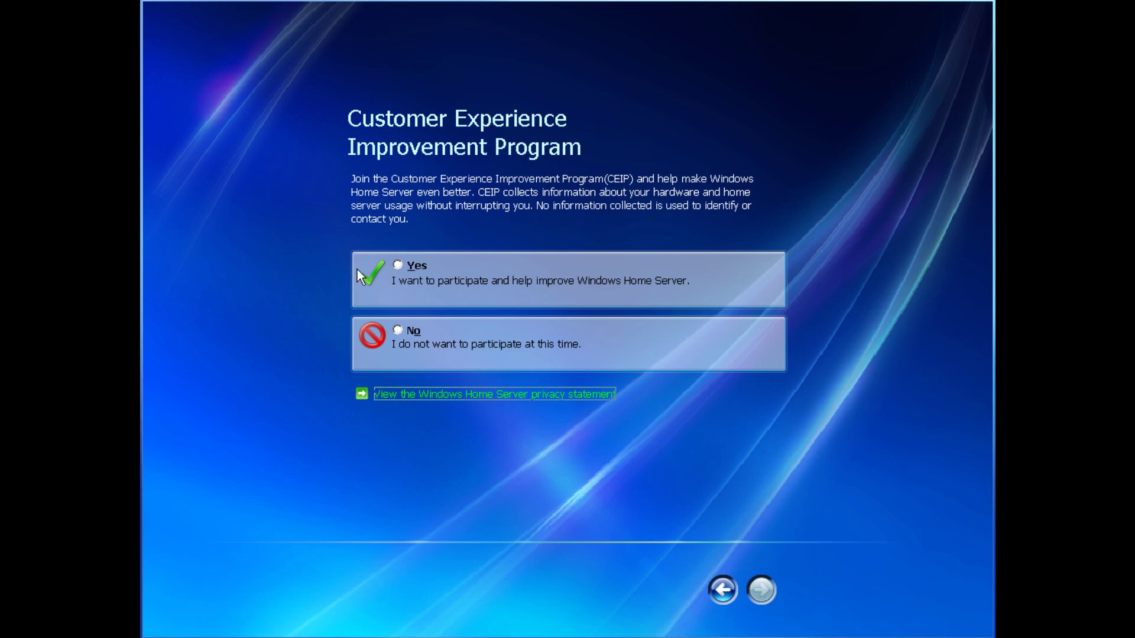
left_click(399, 266)
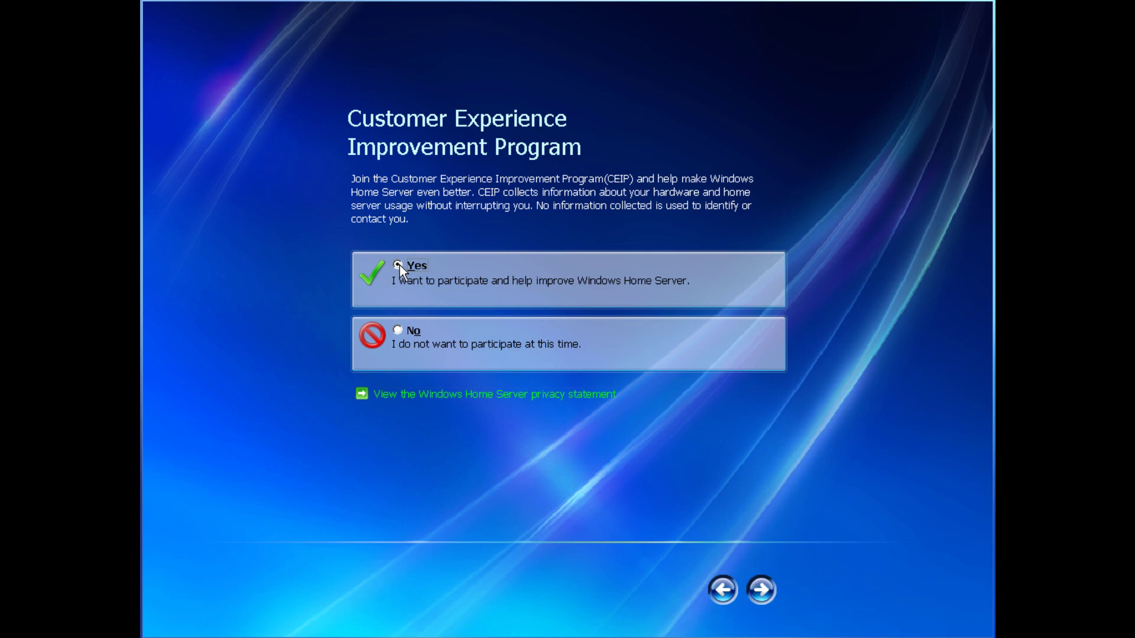
left_click(761, 589)
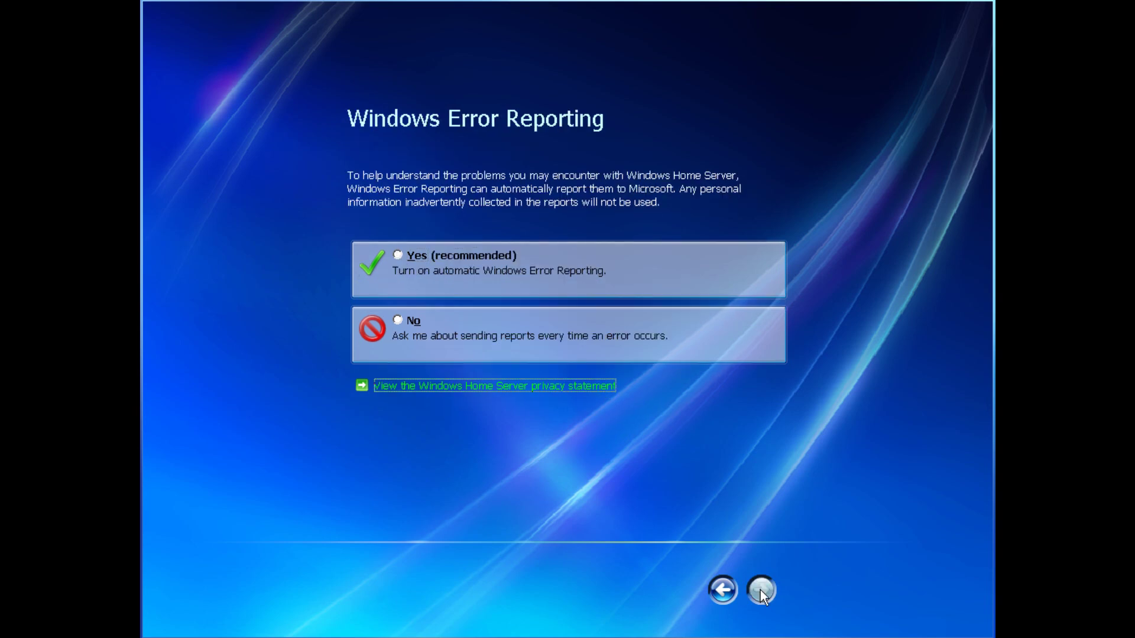
left_click(399, 252)
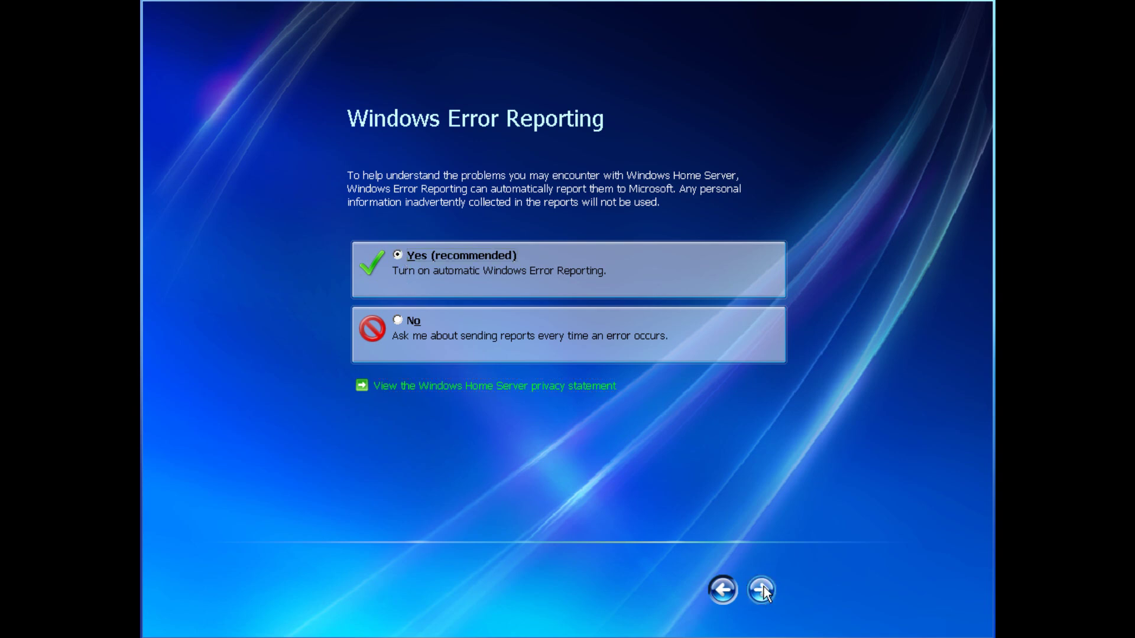
left_click(762, 589)
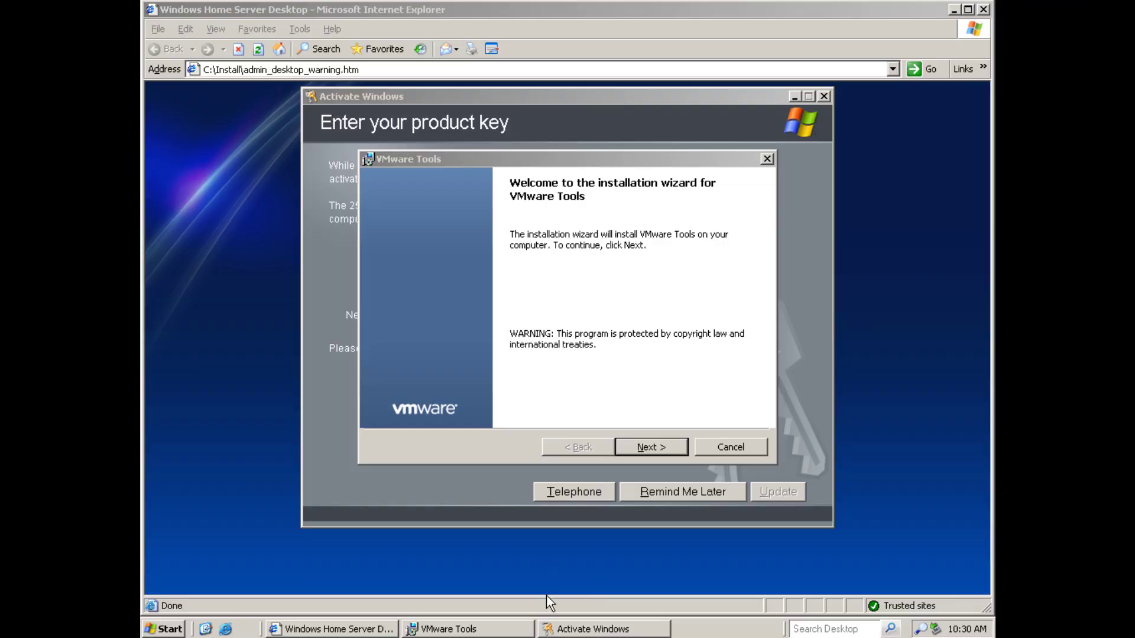
Start a Typical installation of VMware Tools
left_click(661, 445)
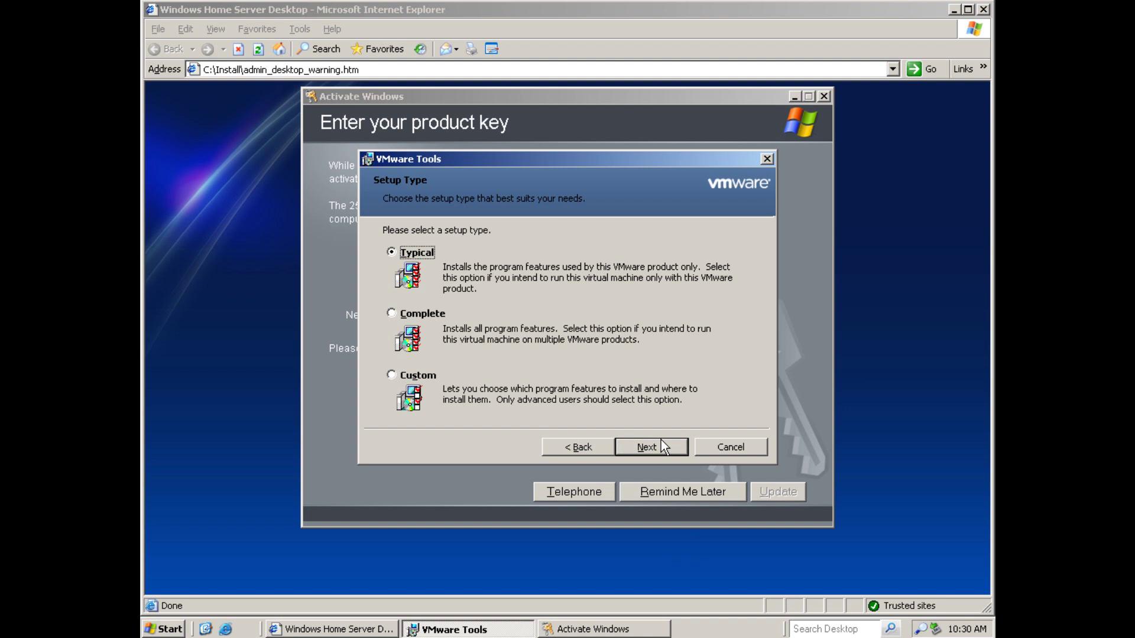
left_click(661, 447)
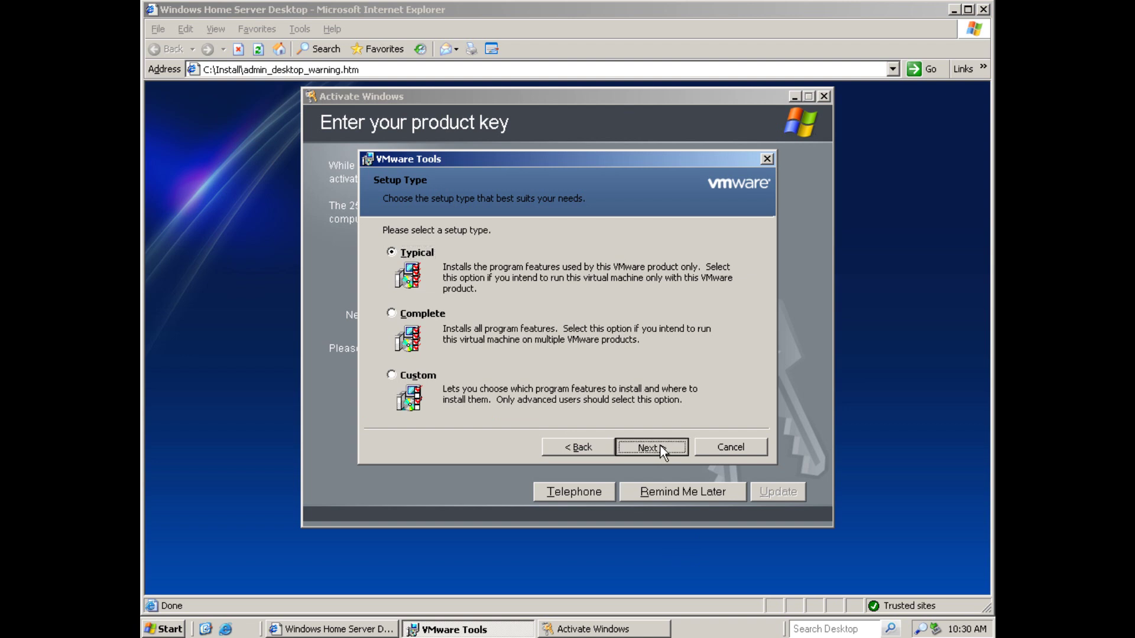
left_click(661, 447)
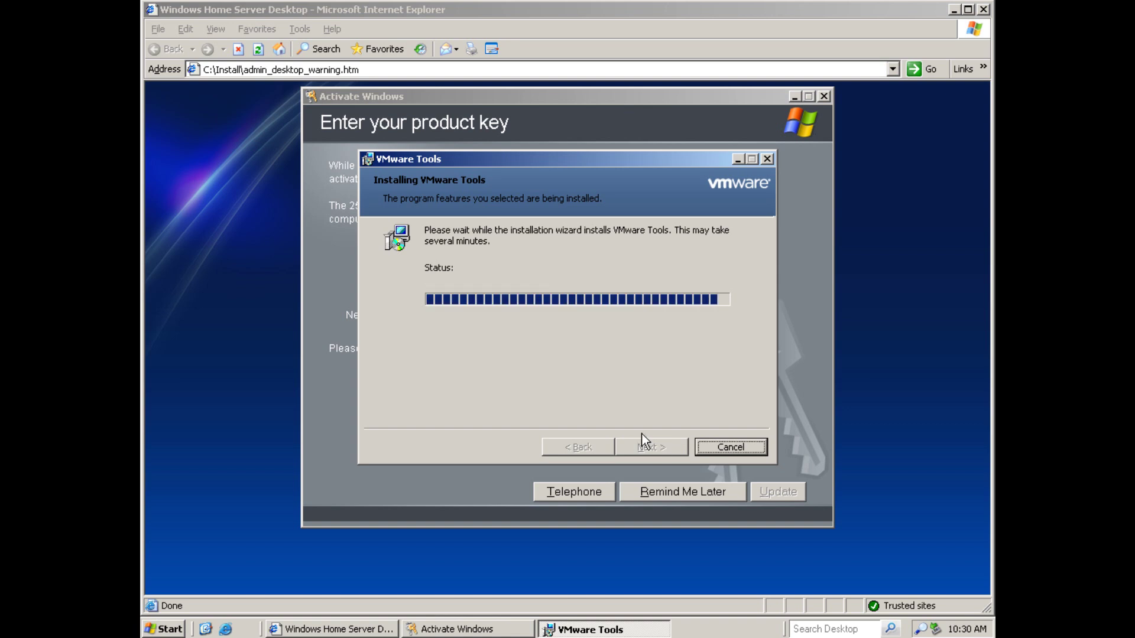
Postpone Windows activation with Remind Me Later and return to the VMware Tools installer
left_click(687, 492)
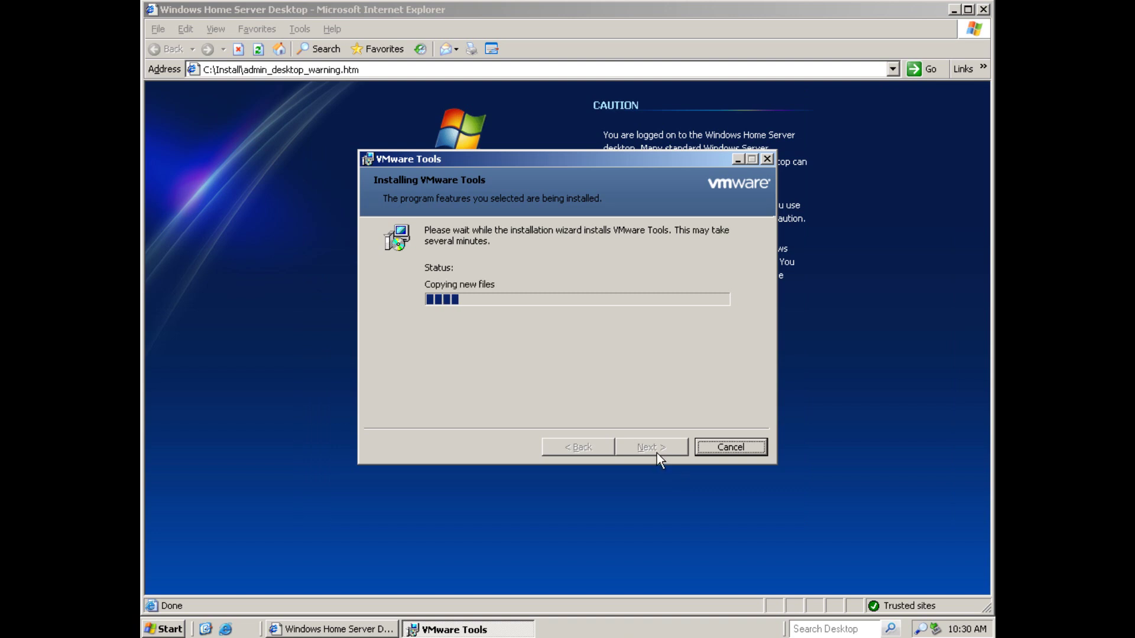
left_click(833, 363)
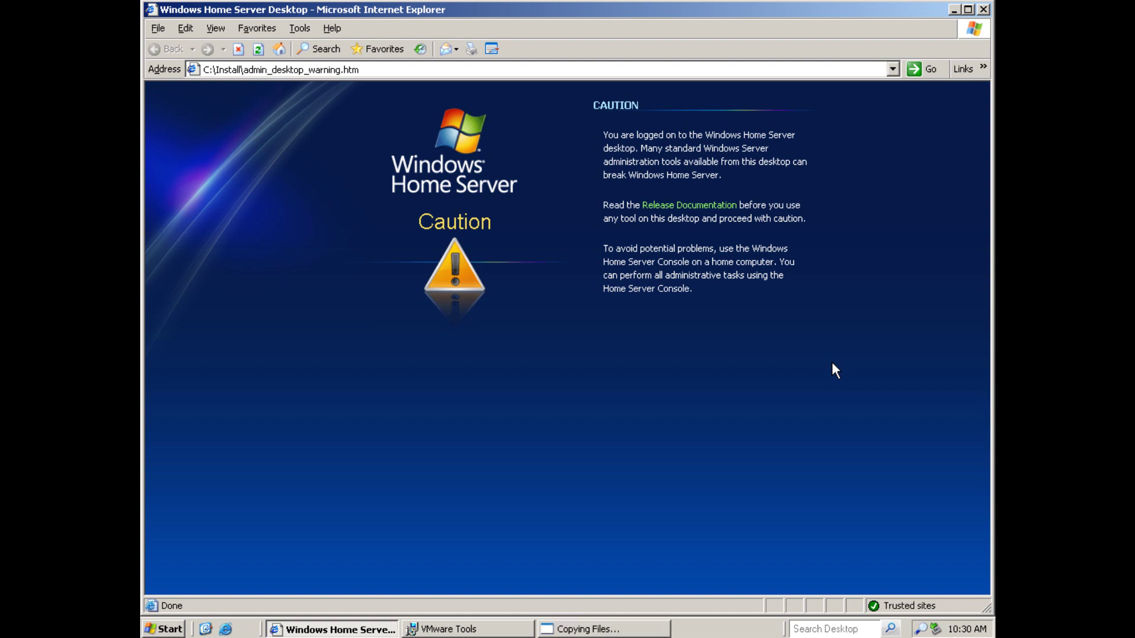
left_click(448, 630)
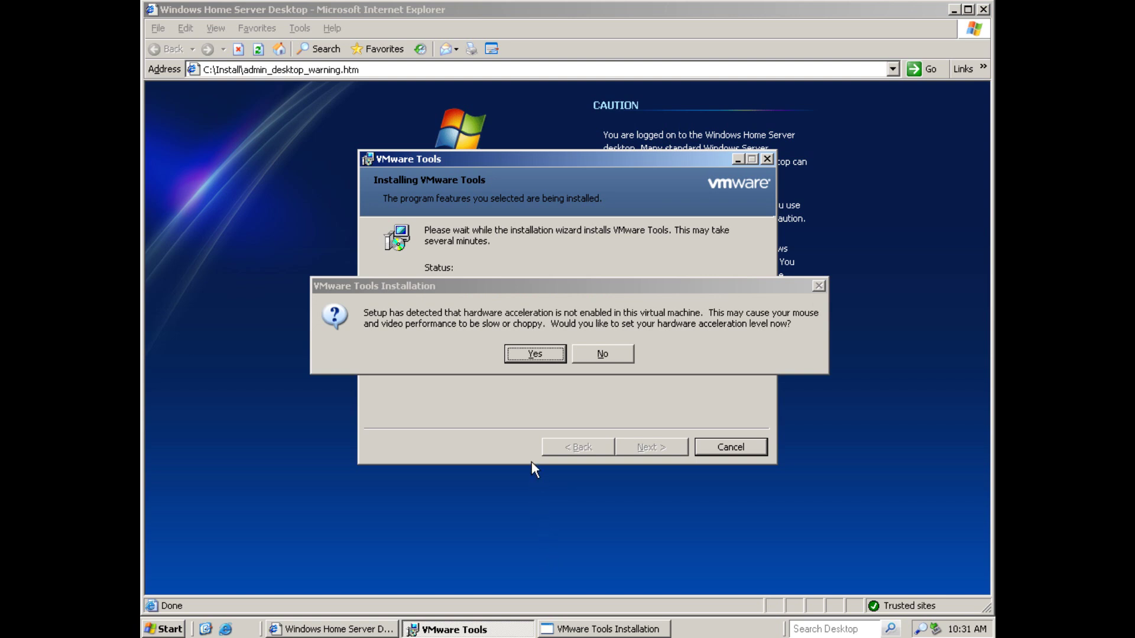
Close the instructions note and raise hardware acceleration to Full in the display troubleshooting settings
left_click(528, 355)
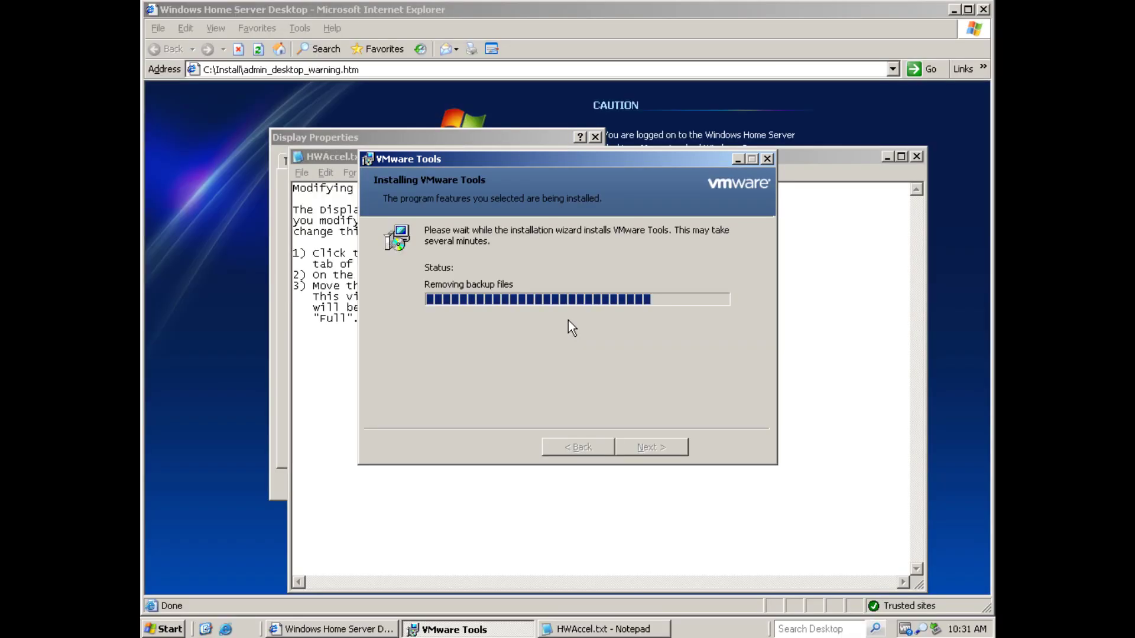
left_click(593, 538)
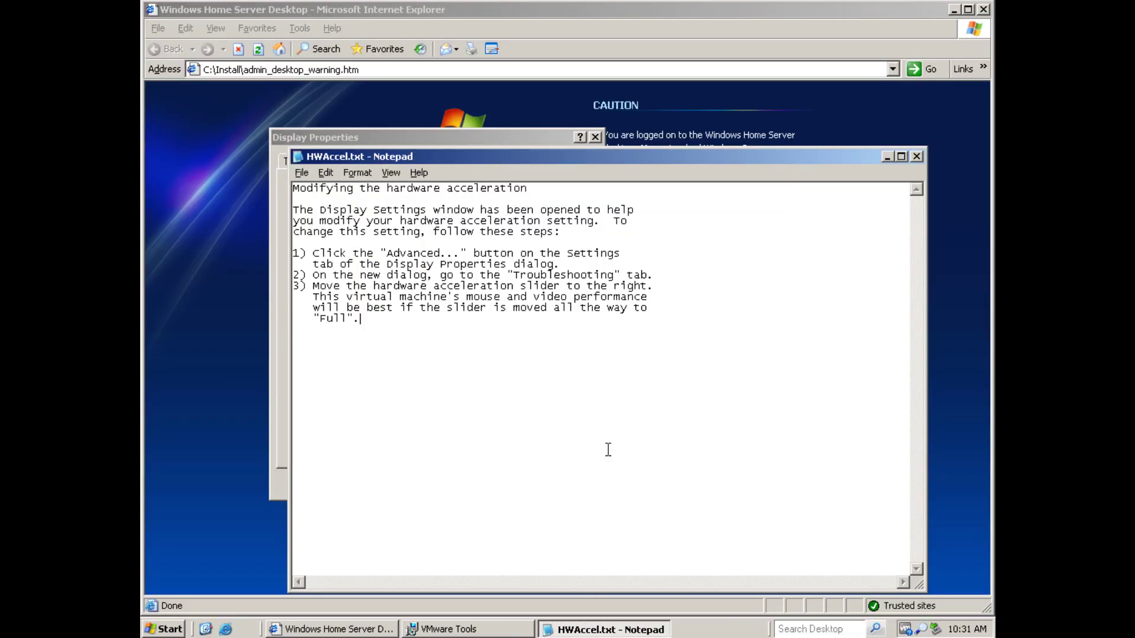
left_click(915, 156)
left_click(306, 460)
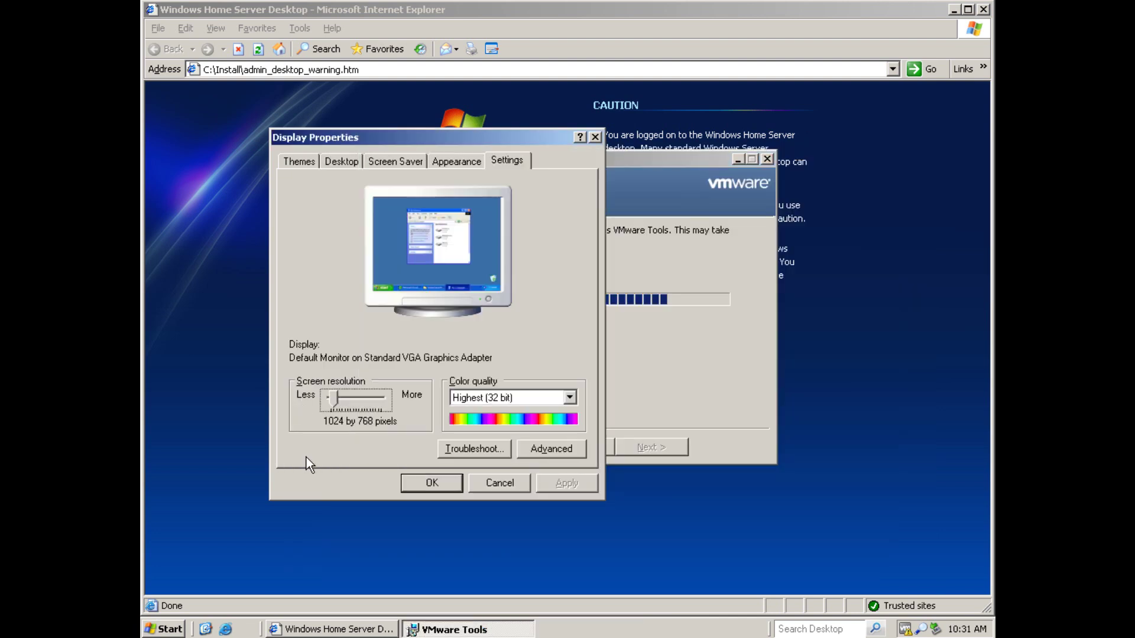
left_click(553, 450)
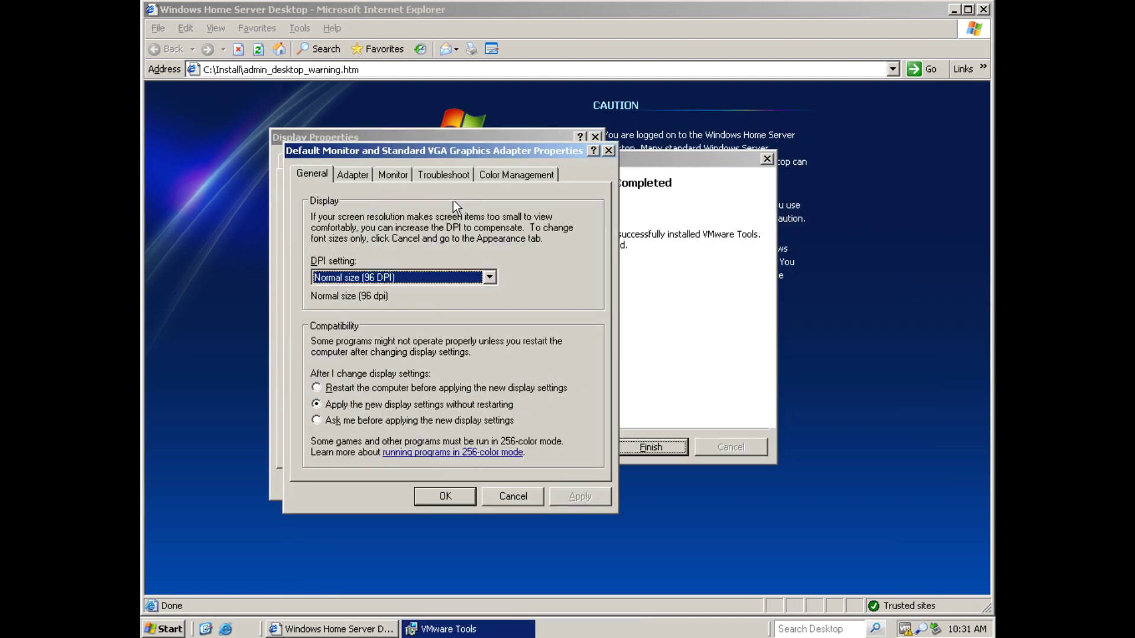
left_click(438, 171)
left_click_drag(458, 306, 592, 303)
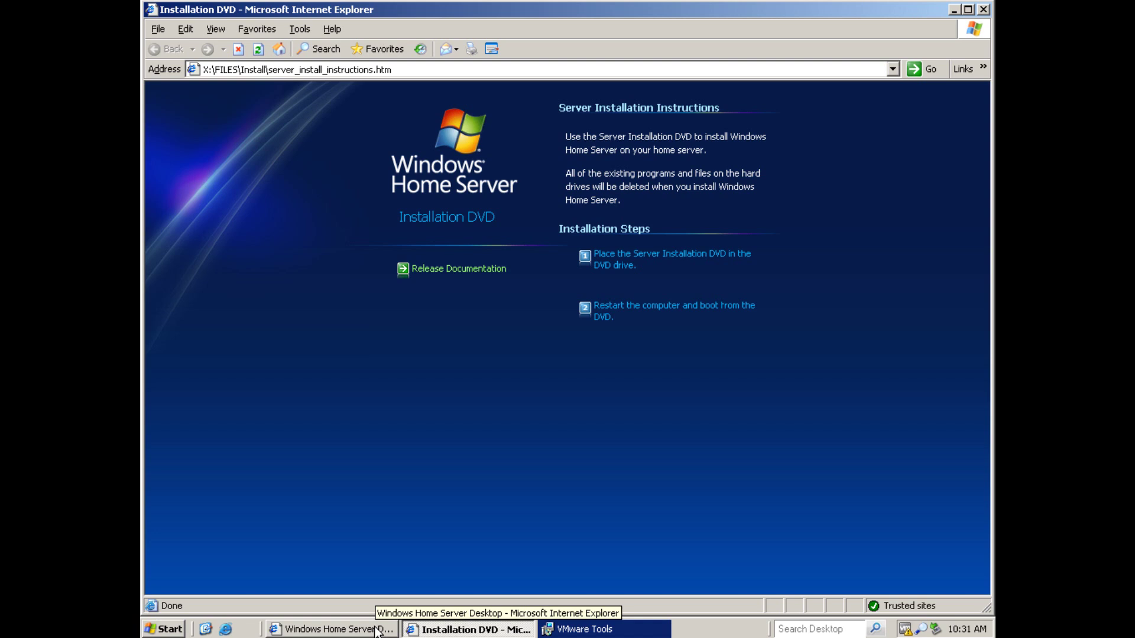
Finish the VMware Tools installation and decline the restart
left_click(591, 629)
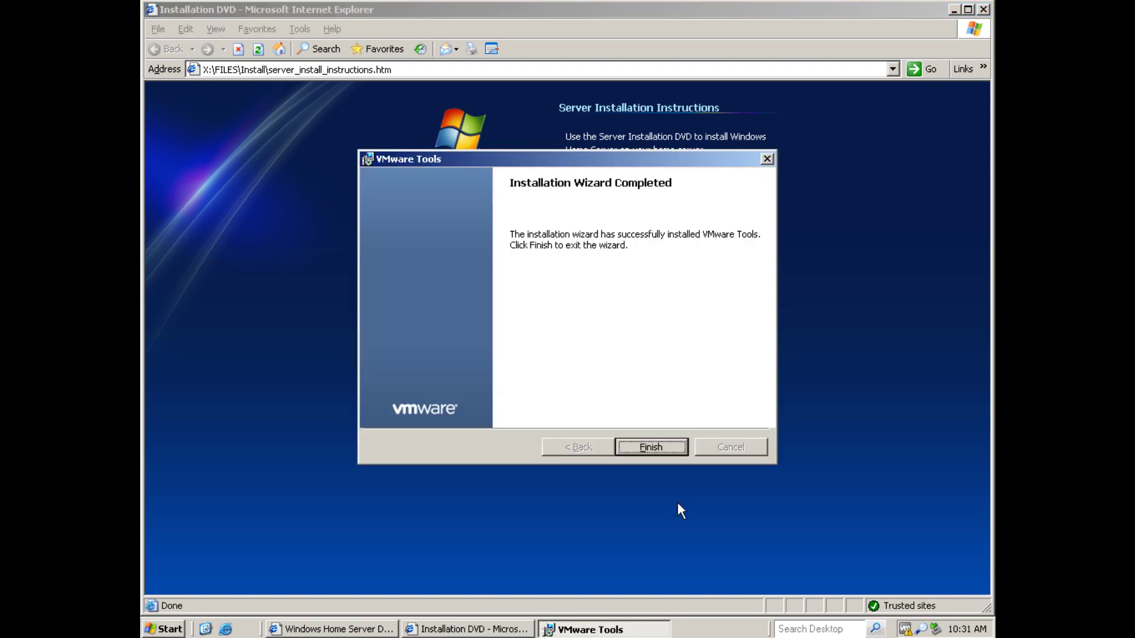
left_click(670, 444)
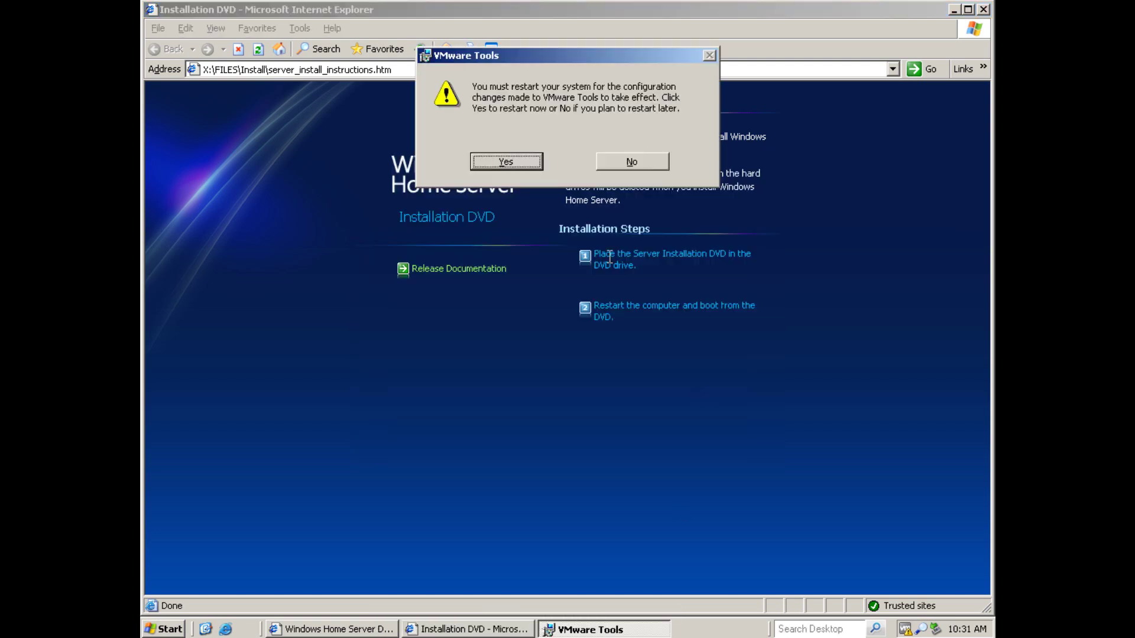
left_click(628, 163)
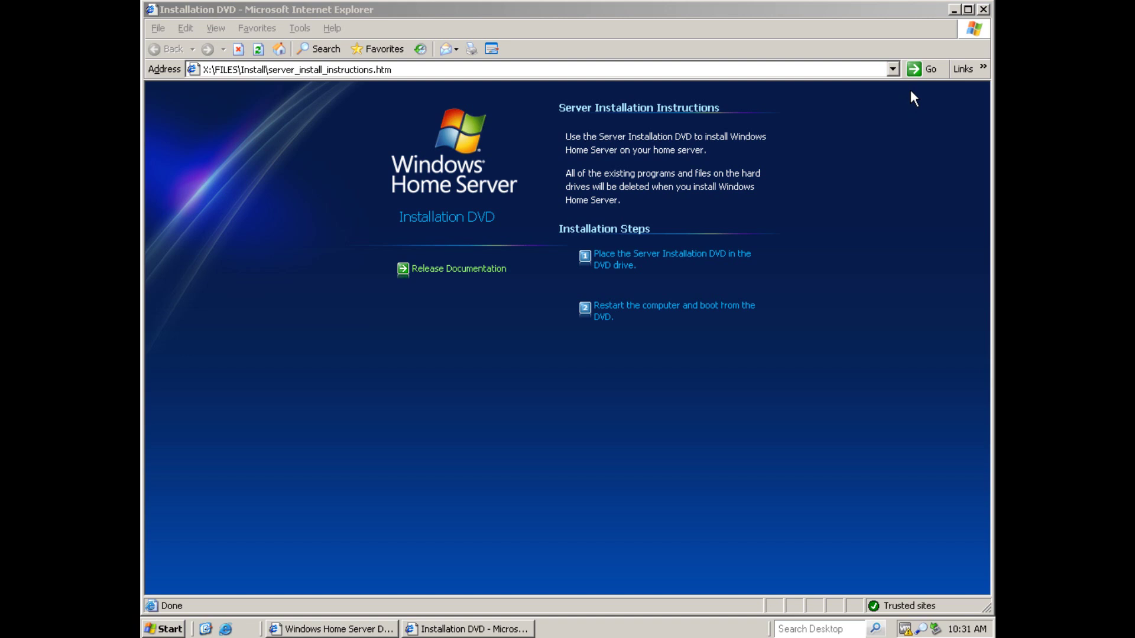
Close the DVD page, apply and confirm the display settings, and minimize the browser
left_click(986, 9)
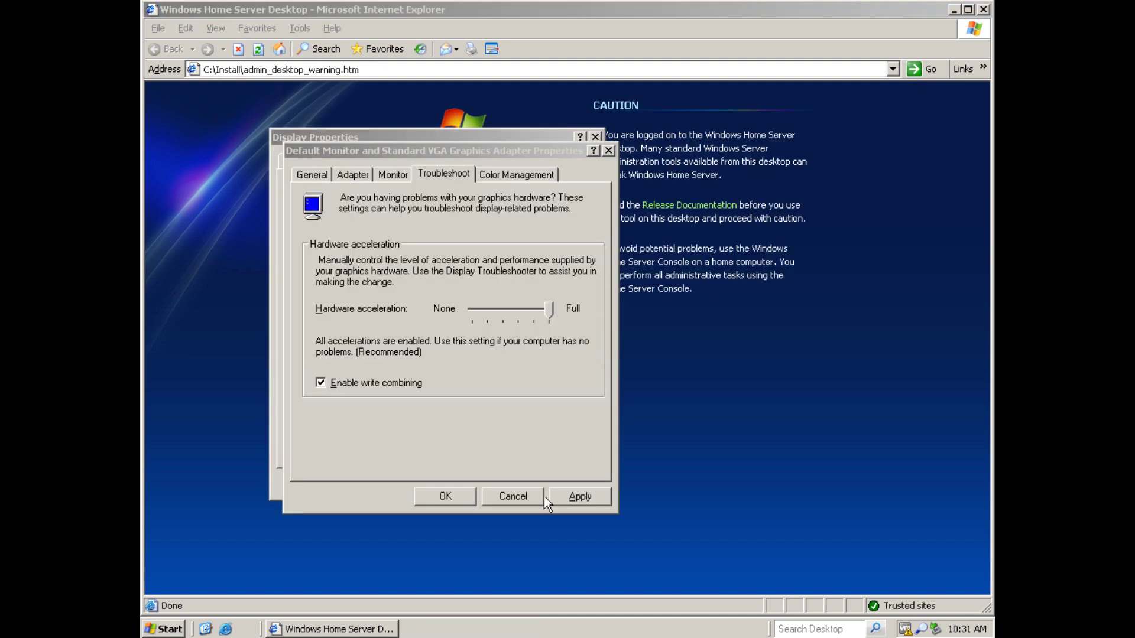
left_click(576, 496)
left_click(455, 499)
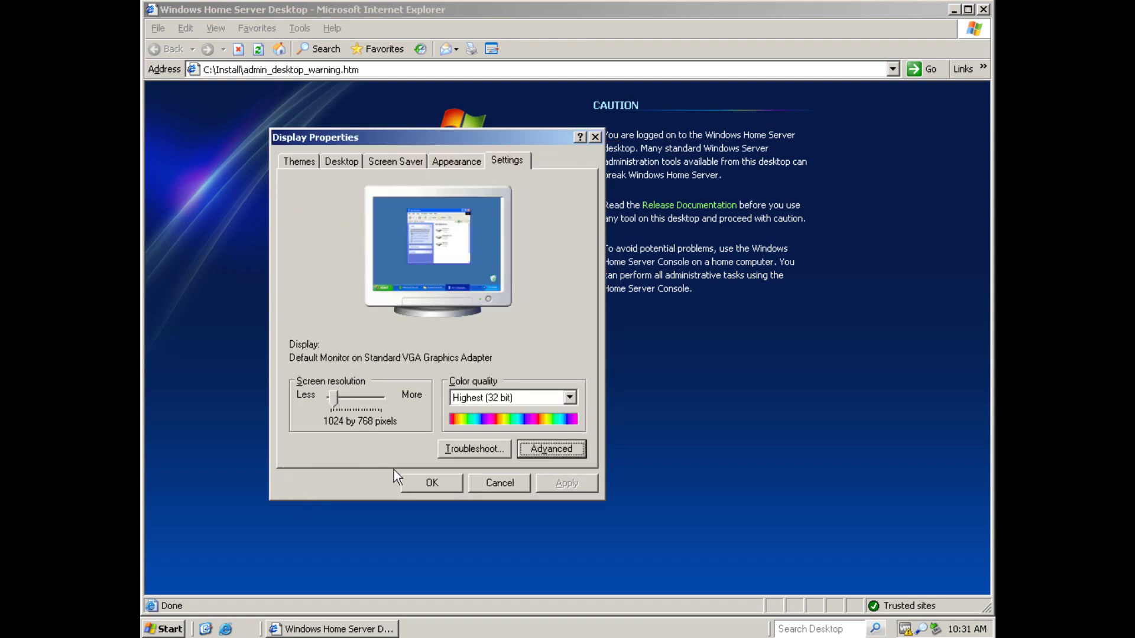
left_click(417, 484)
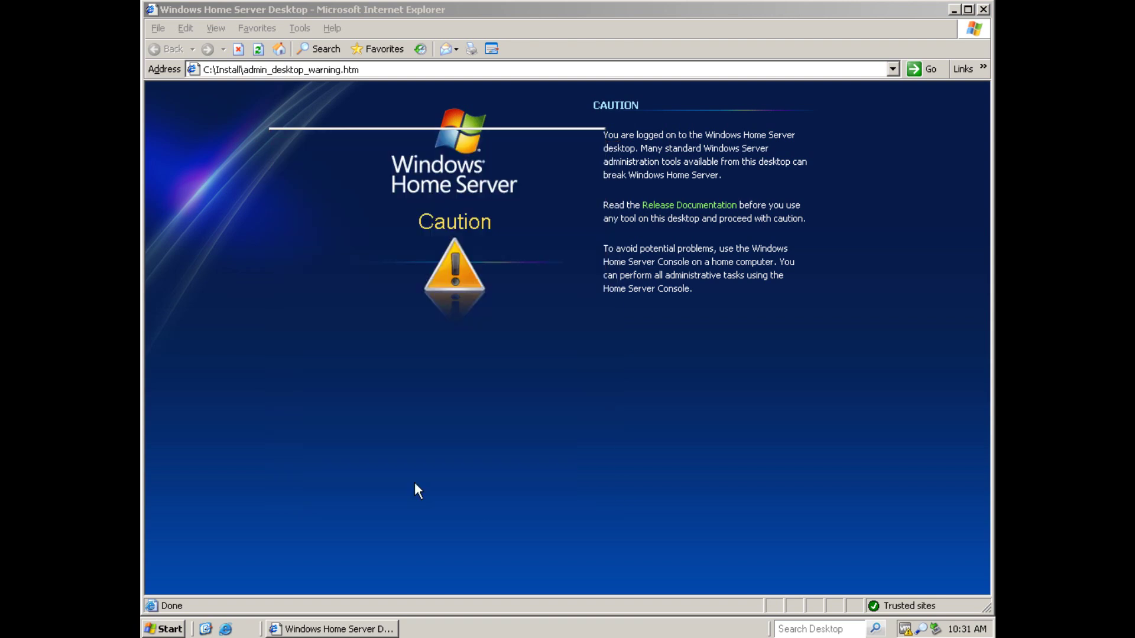
left_click(367, 630)
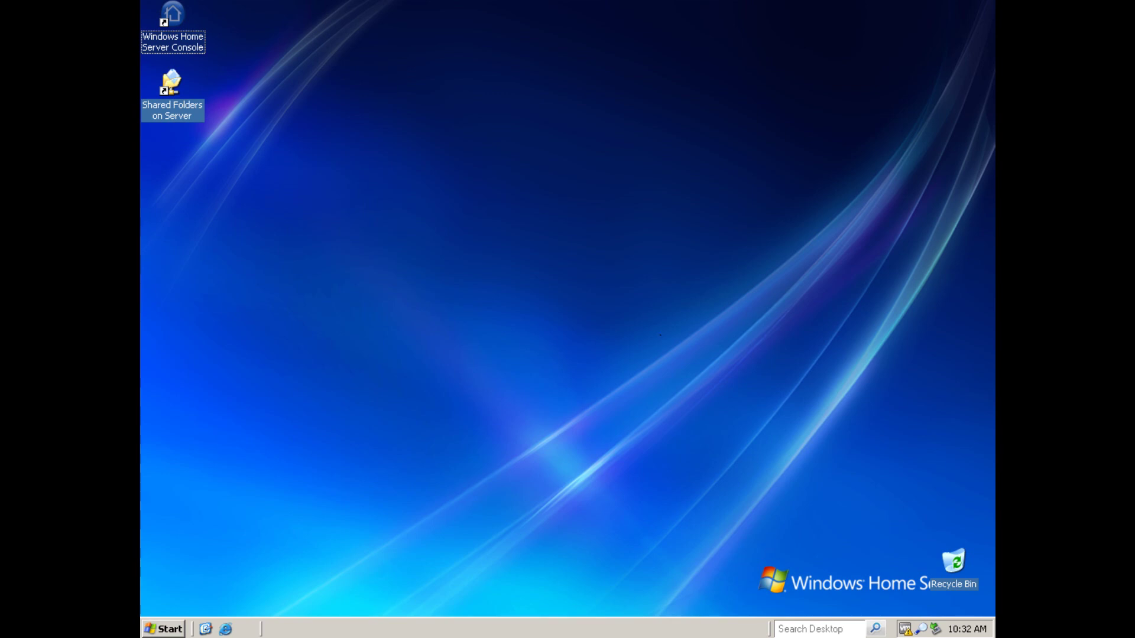
Enable and apply time synchronization in VMware Tools Properties, then view the Devices and Shrink tabs
double_click(906, 630)
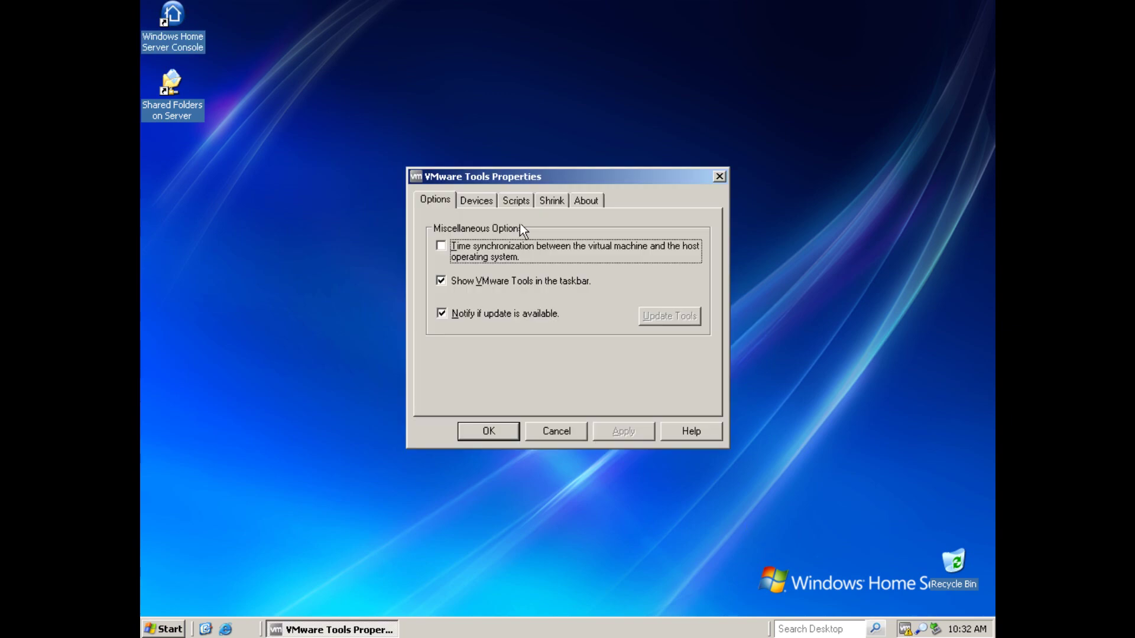
left_click(526, 248)
left_click(623, 432)
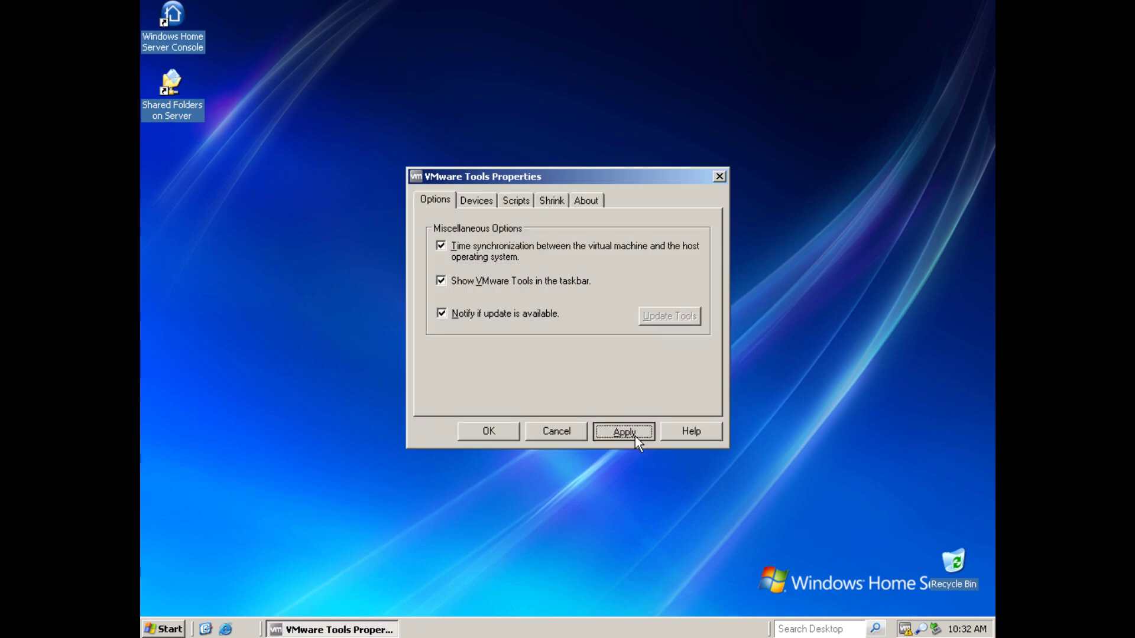
left_click(496, 201)
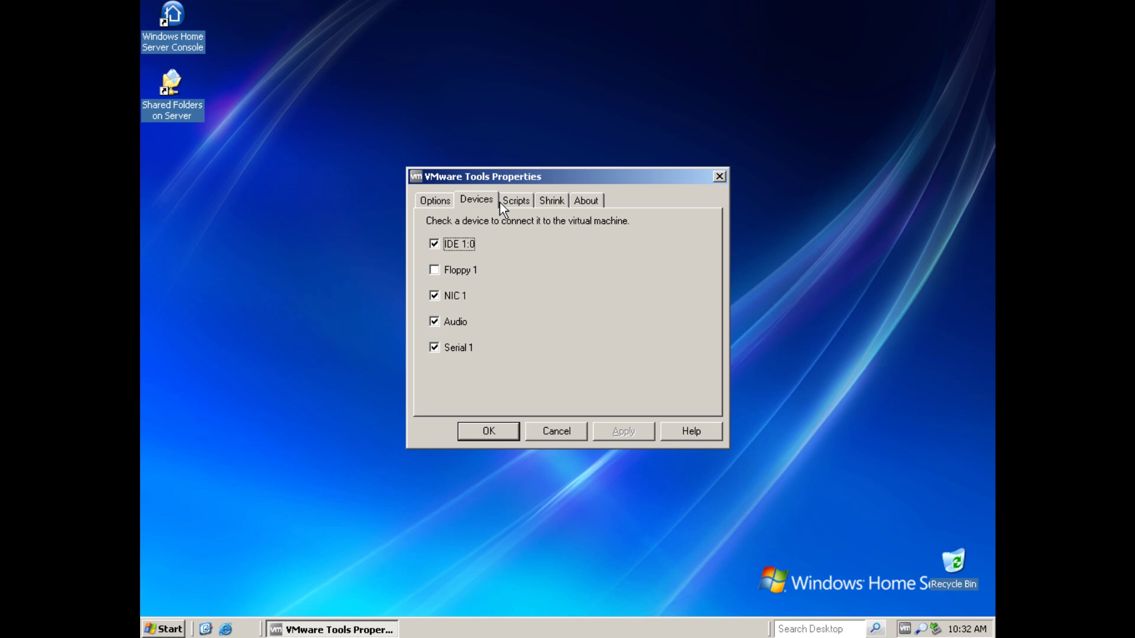
left_click(551, 200)
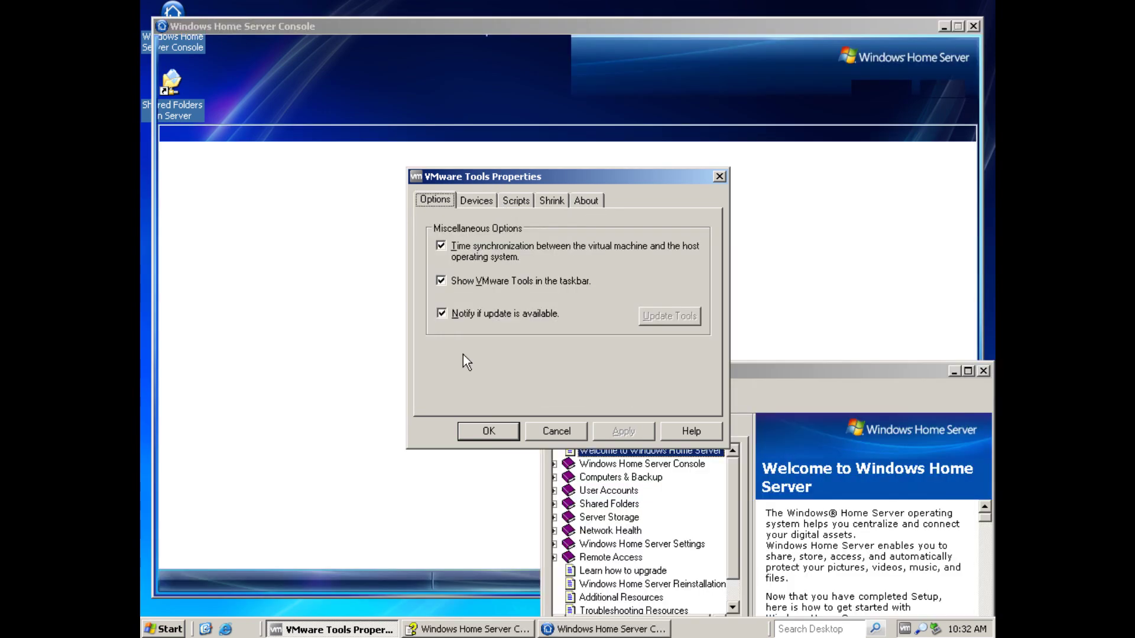
Close VMware Tools Properties and Help, then open User Accounts and dismiss its introduction
left_click(489, 431)
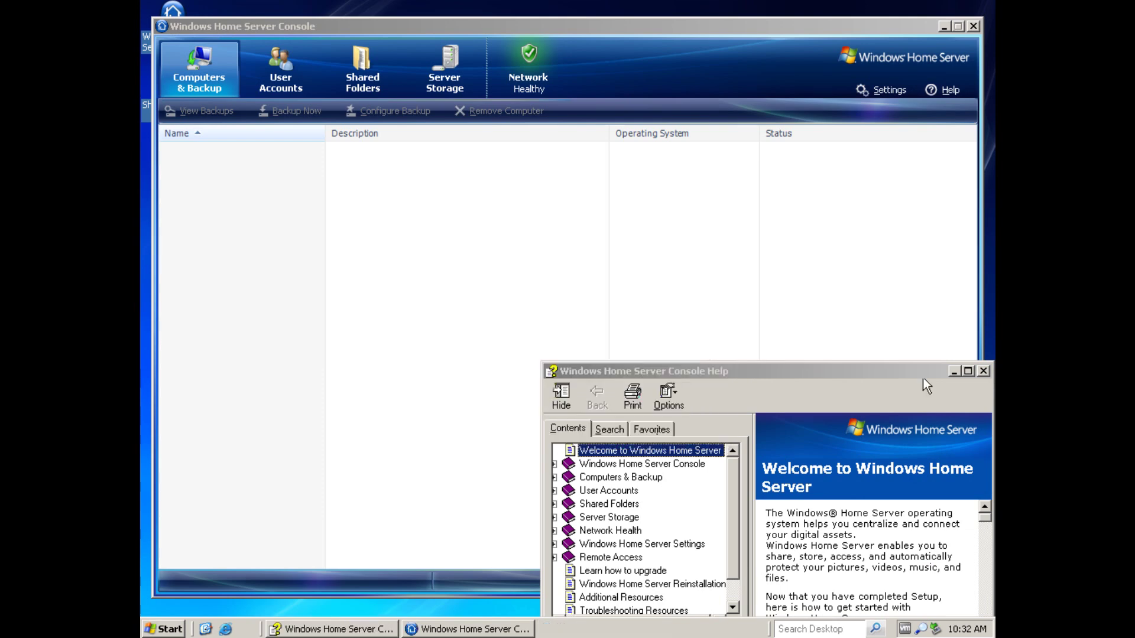
left_click(984, 371)
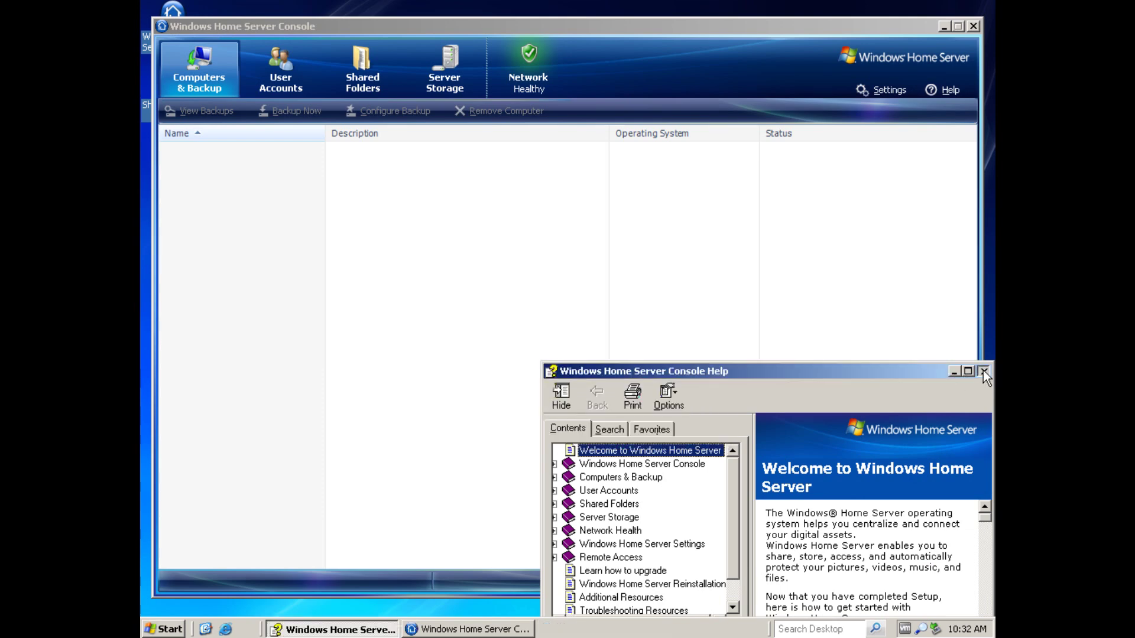
left_click(290, 74)
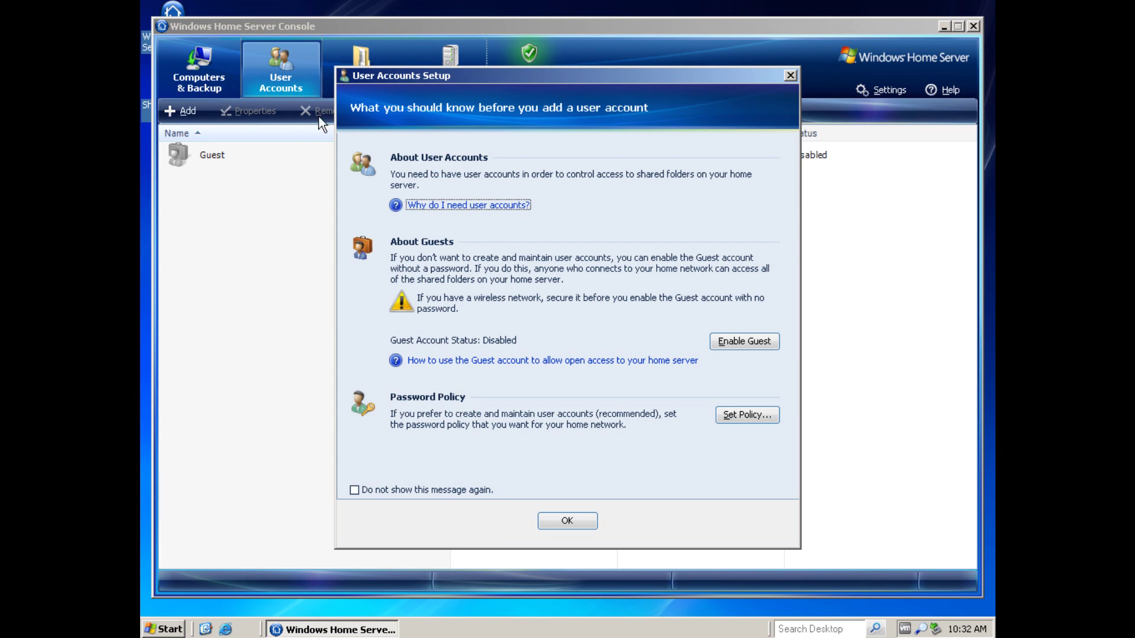
left_click(582, 527)
Review Shared Folders, Server Storage and Network health, return to Computers & Backup, then close the console
left_click(363, 83)
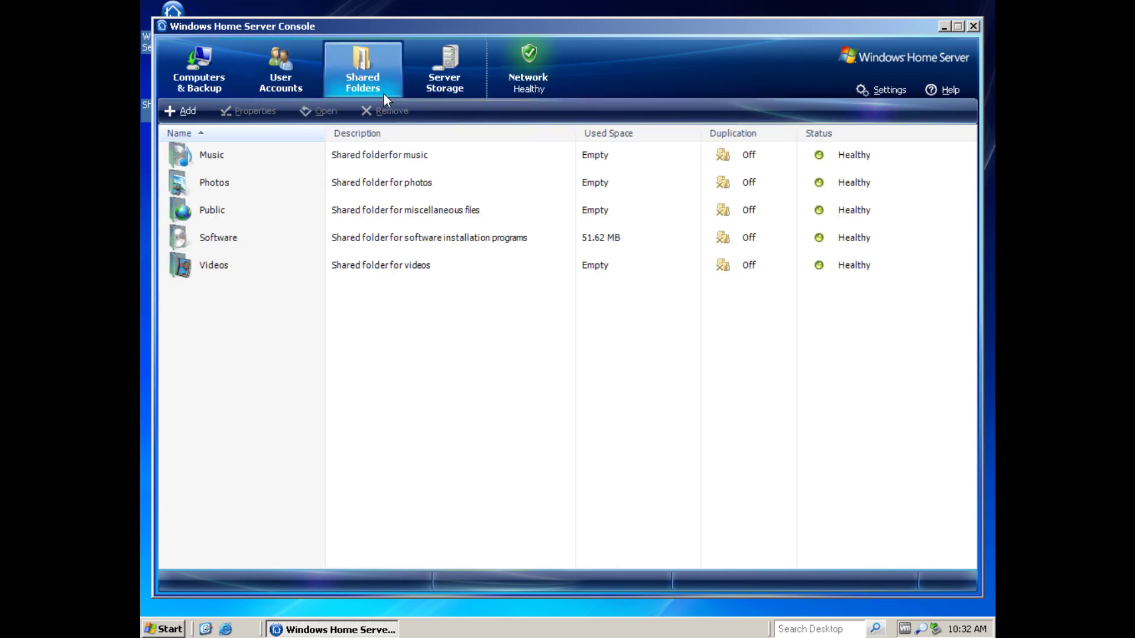
left_click(457, 63)
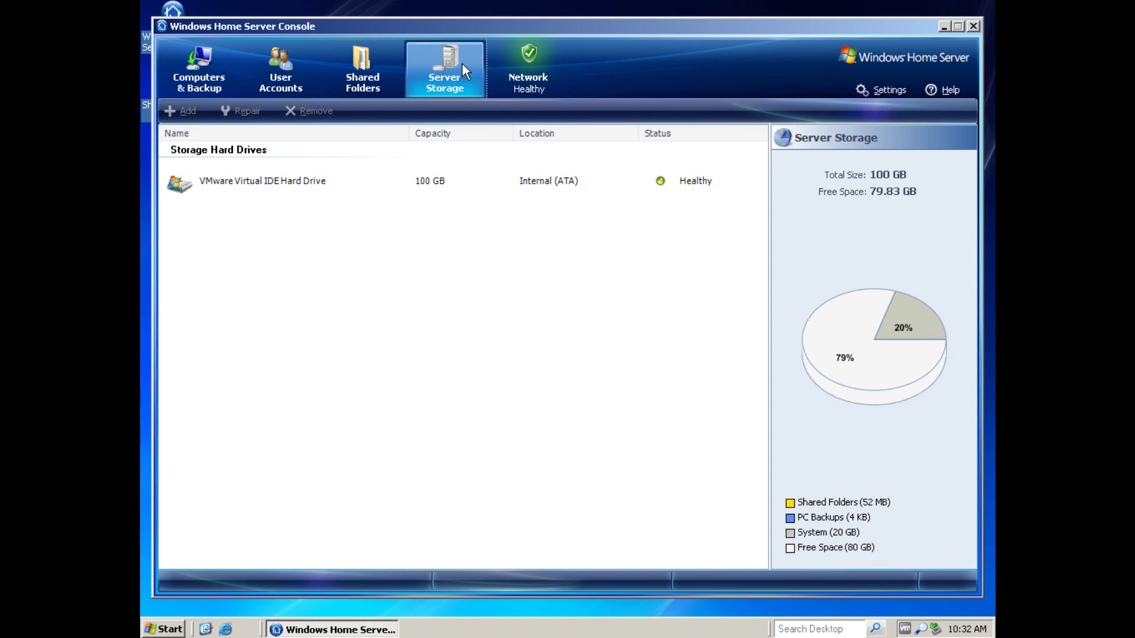
left_click(508, 76)
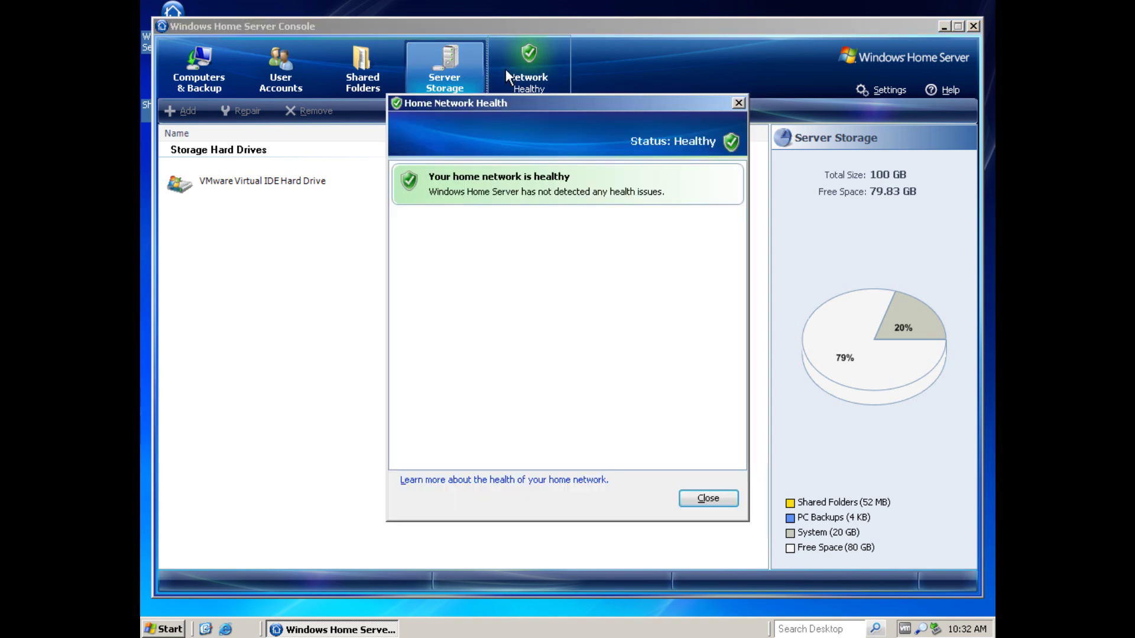
left_click(722, 500)
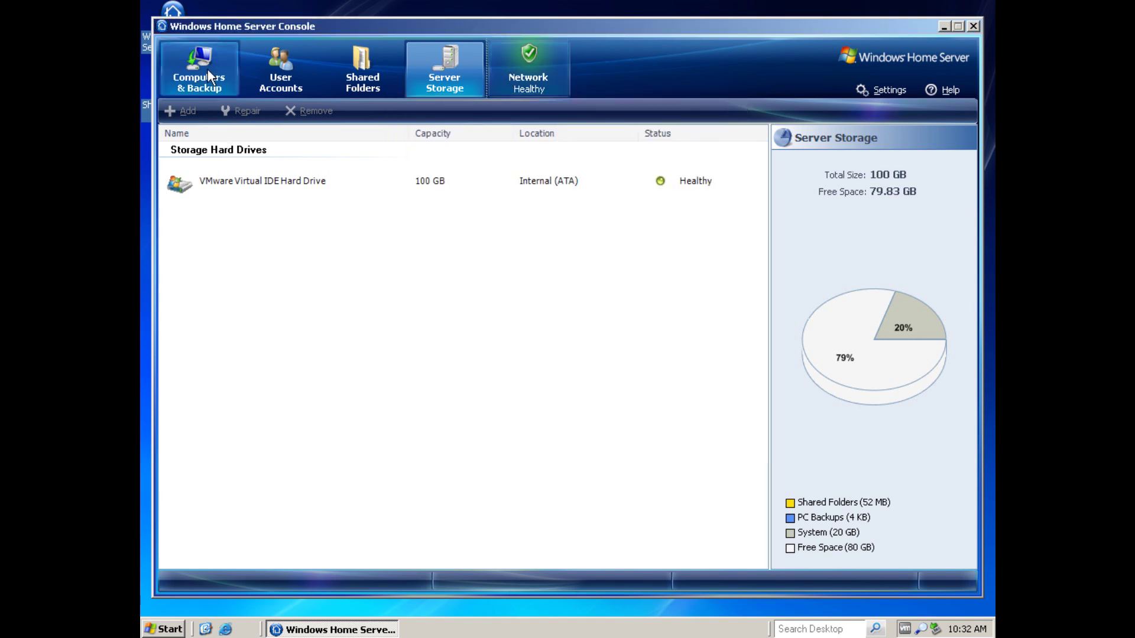
left_click(208, 70)
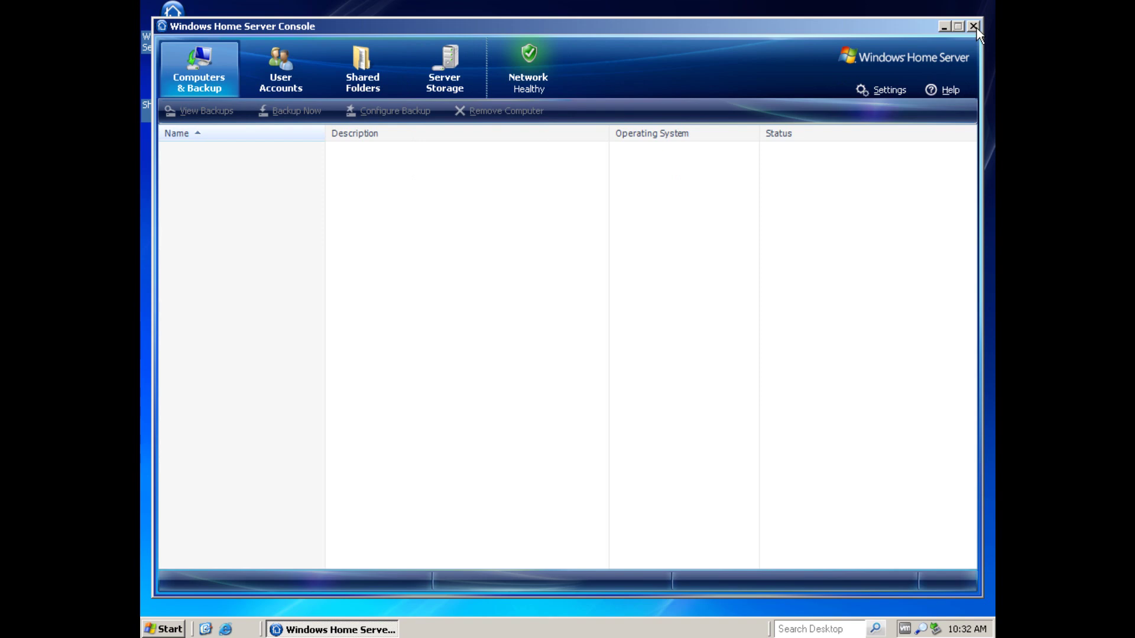
left_click(974, 26)
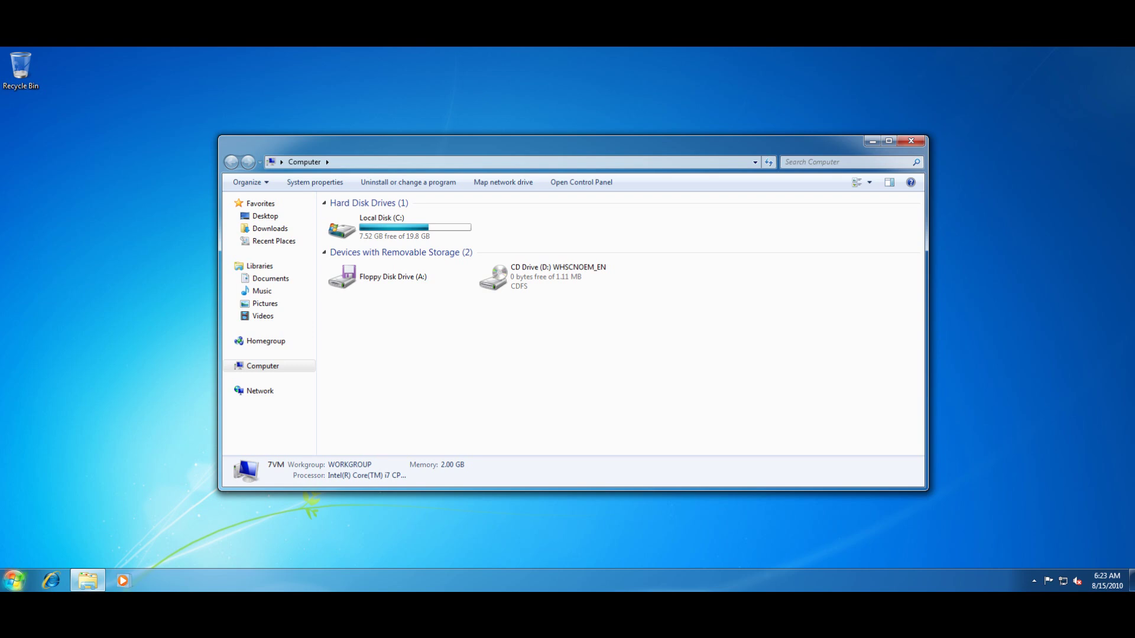
Launch the Windows Home Server setup from CD Drive (D:) WHSCNOEM_EN
left_click(14, 580)
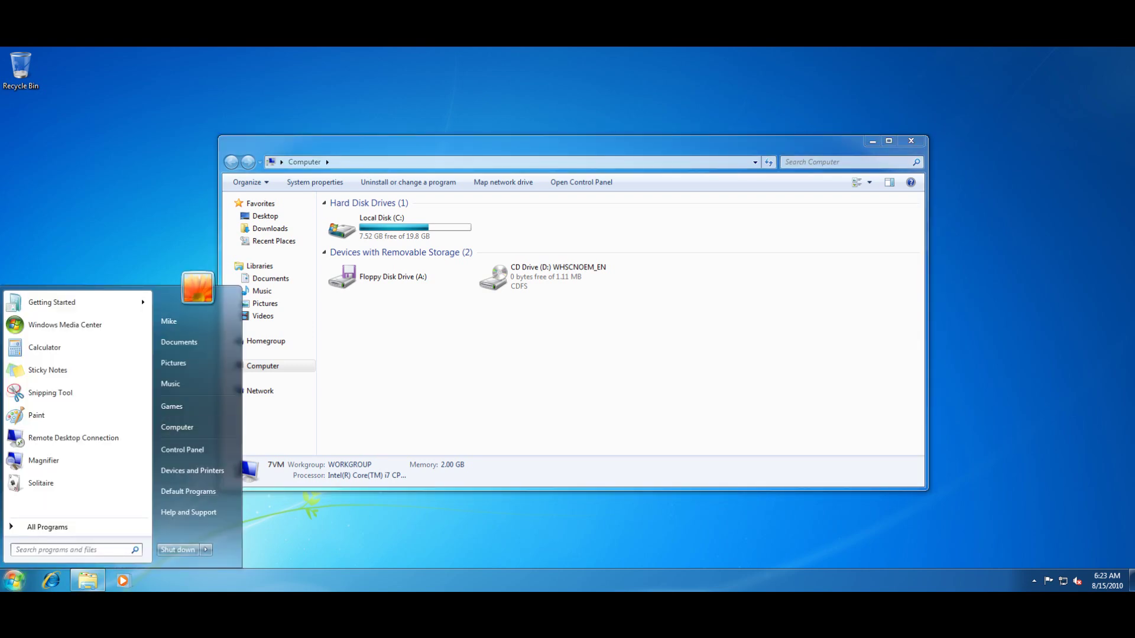
key("Escape")
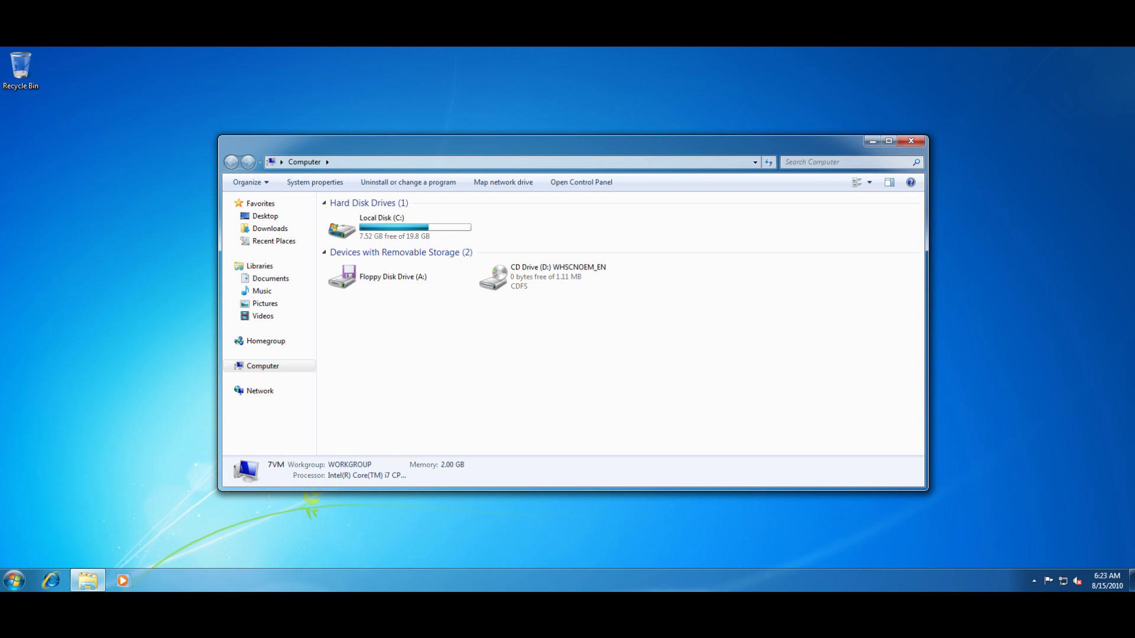
left_click(551, 276)
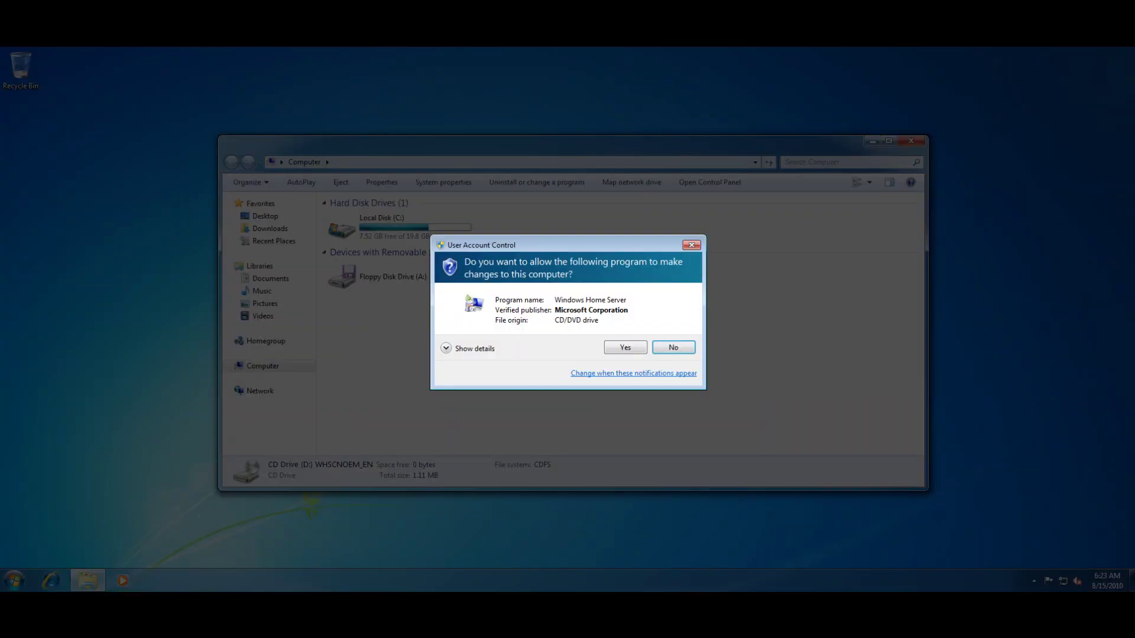
Allow the Windows Home Server setup at the User Account Control prompt
left_click(625, 348)
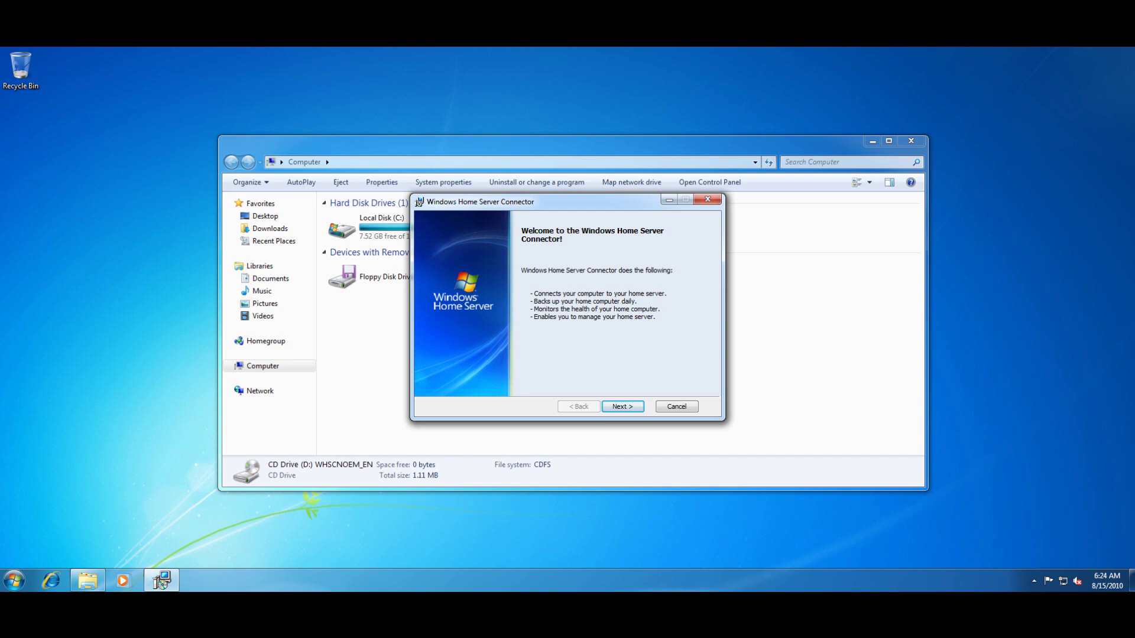
Pass the welcome page, accept the license terms, and install the Connector
key("Return")
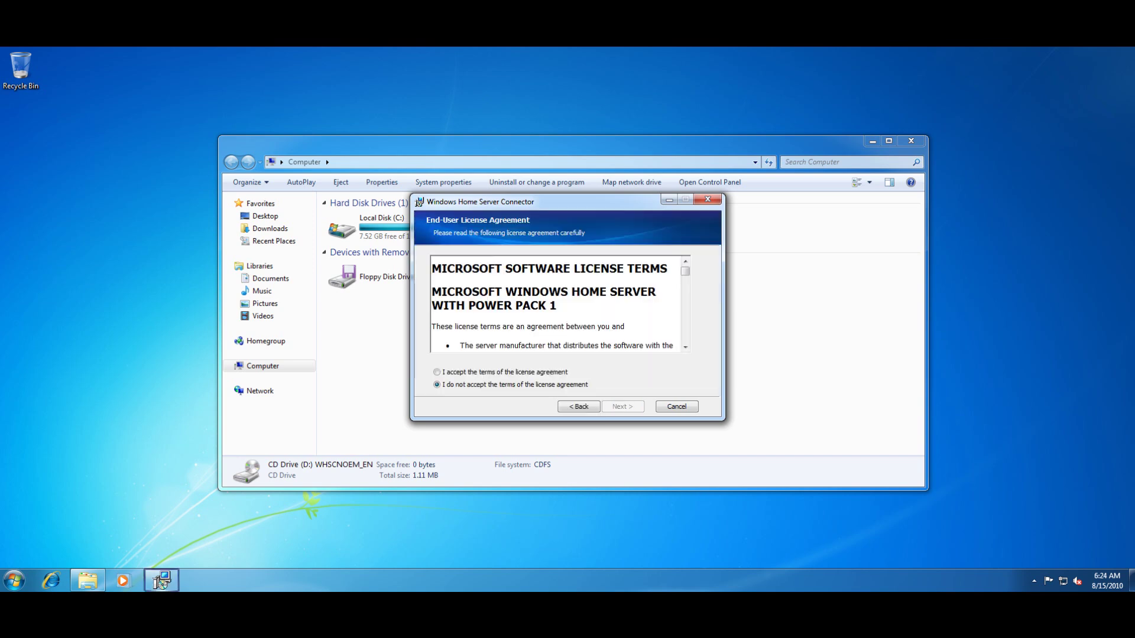
key("Up")
key("Return")
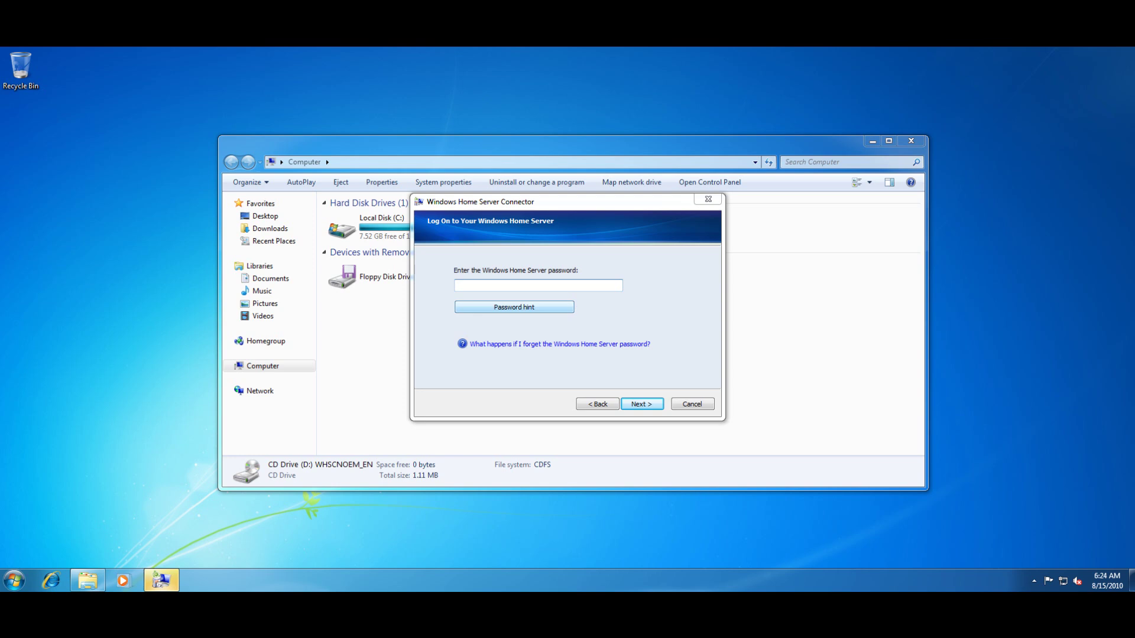
View the password hint, then log on with the server password
left_click(514, 307)
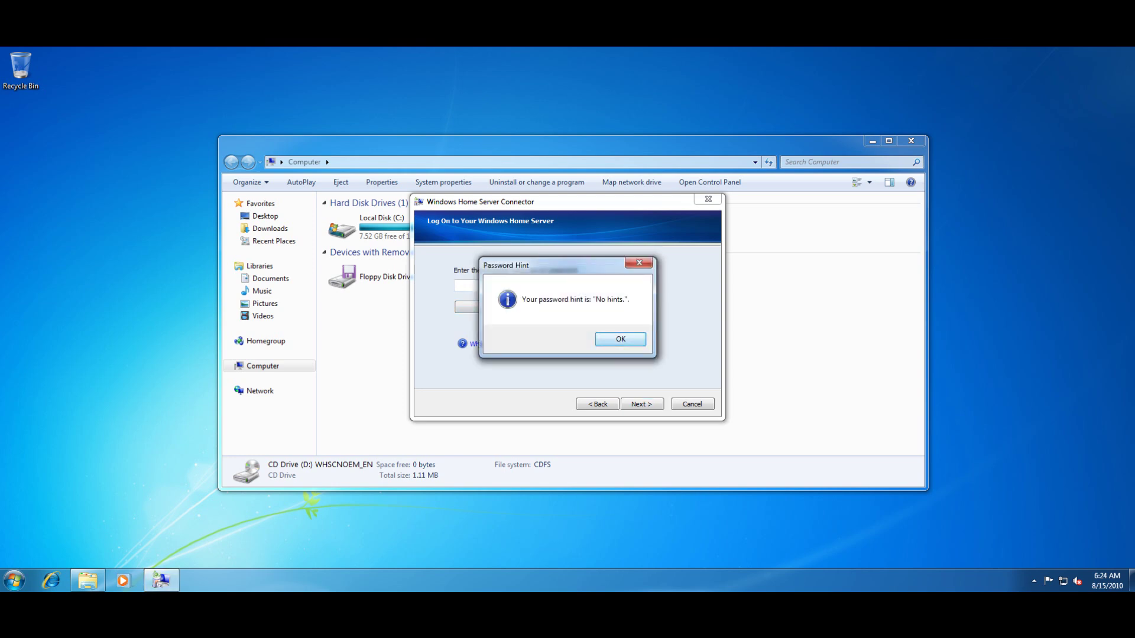
key("Return")
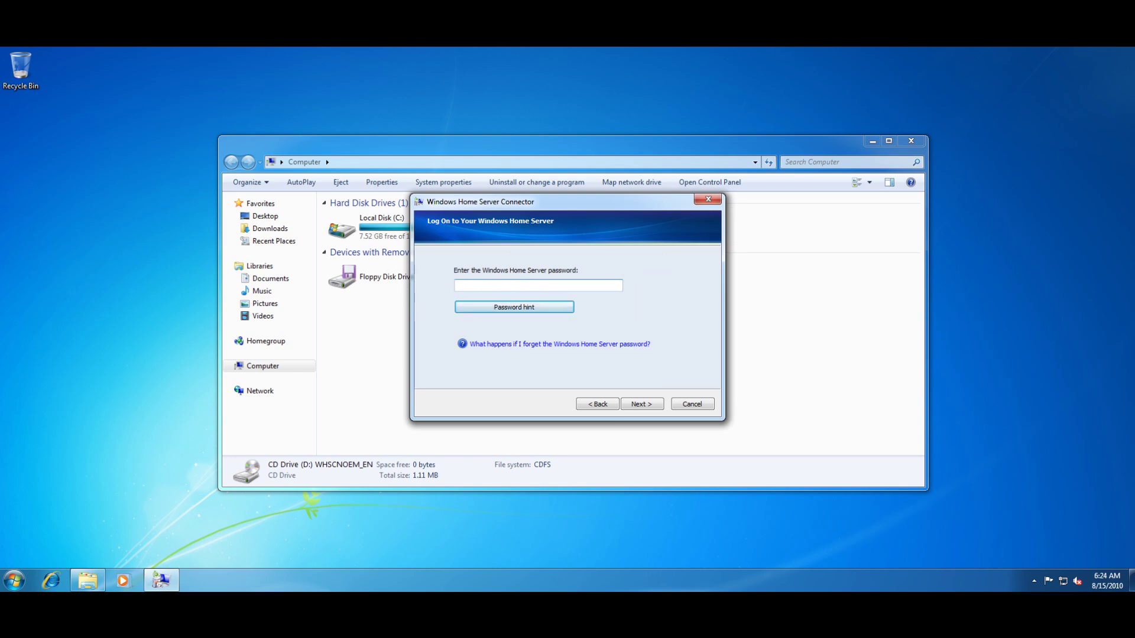
type("••••••••")
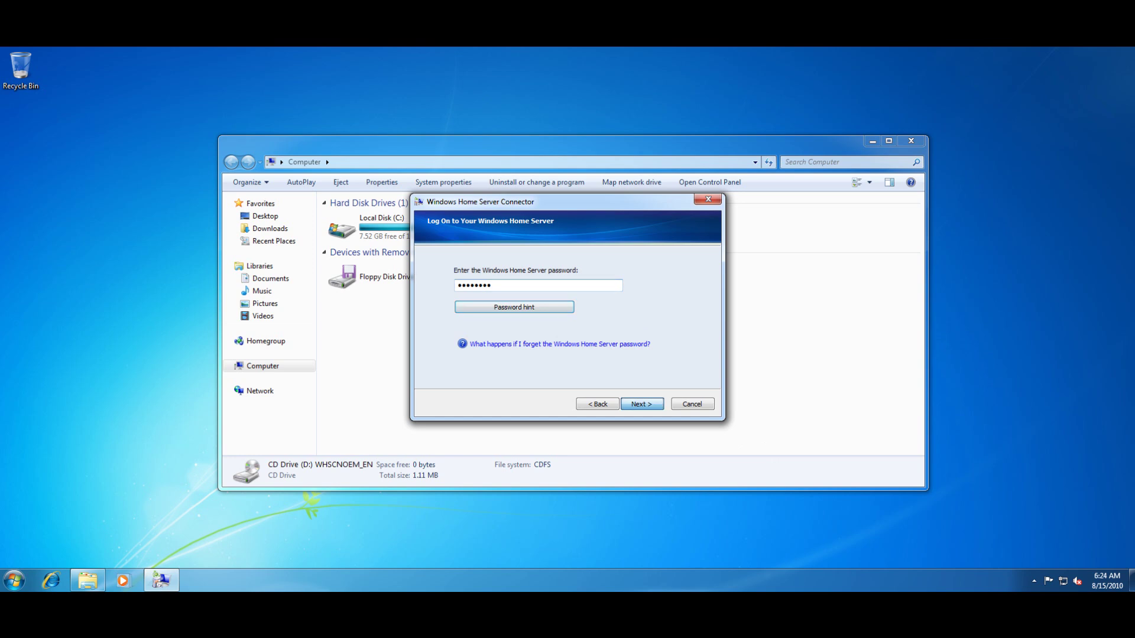
key("Return")
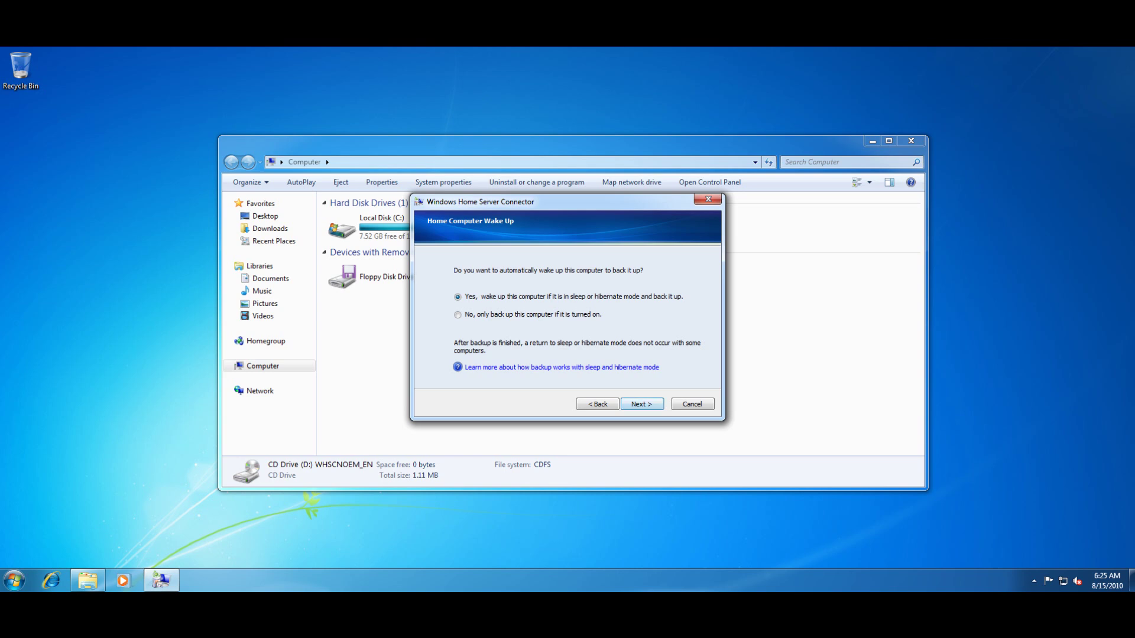
Keep 'Yes, wake up this computer' for backups and finish the Connector configuration wizard
key("Return")
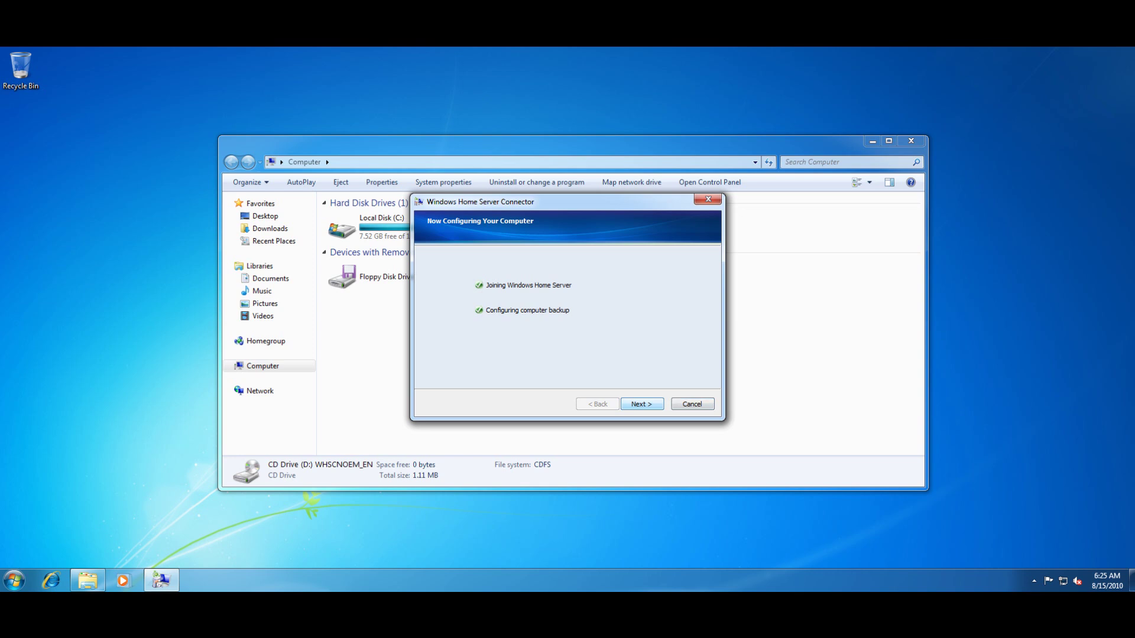
key("Return")
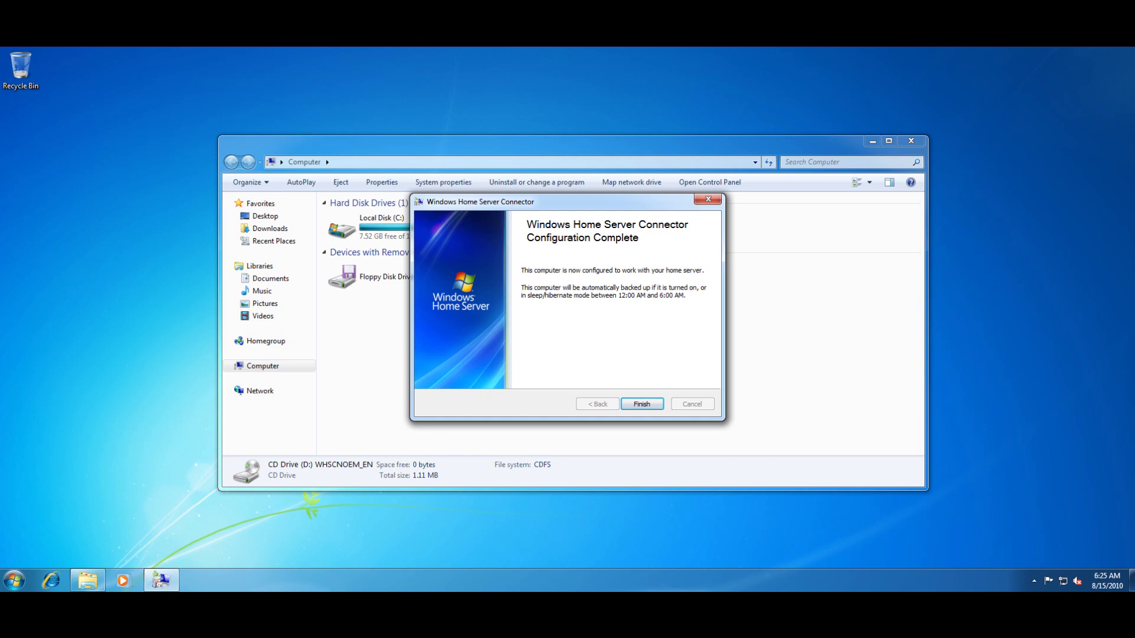
key("Return")
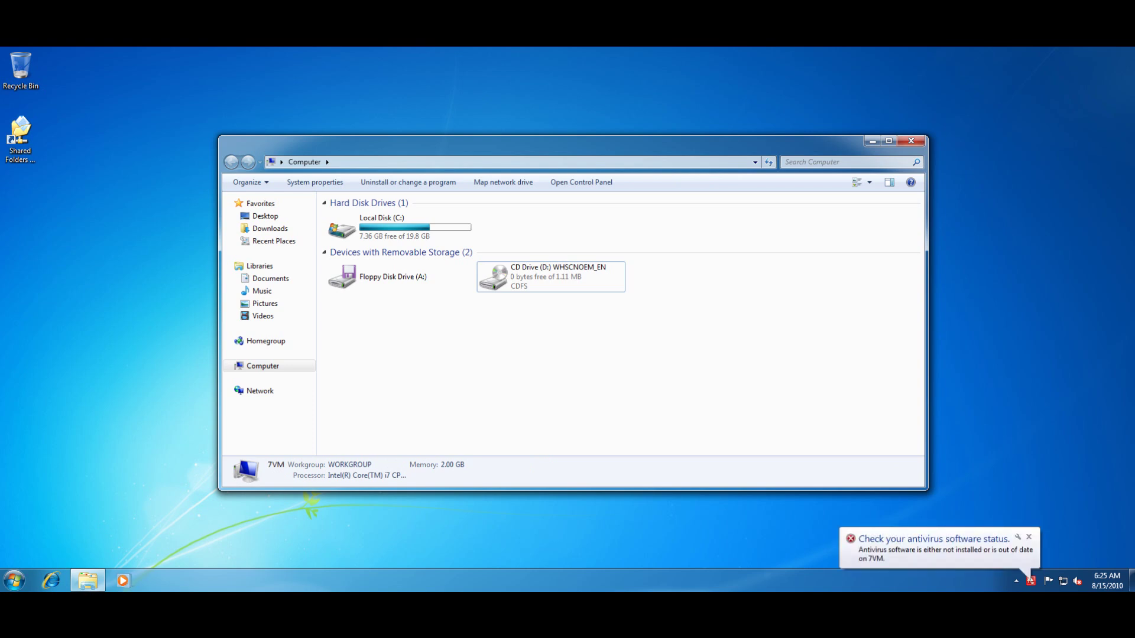
Close the Computer window and sign in to the Windows Home Server Console with the server password
left_click(911, 140)
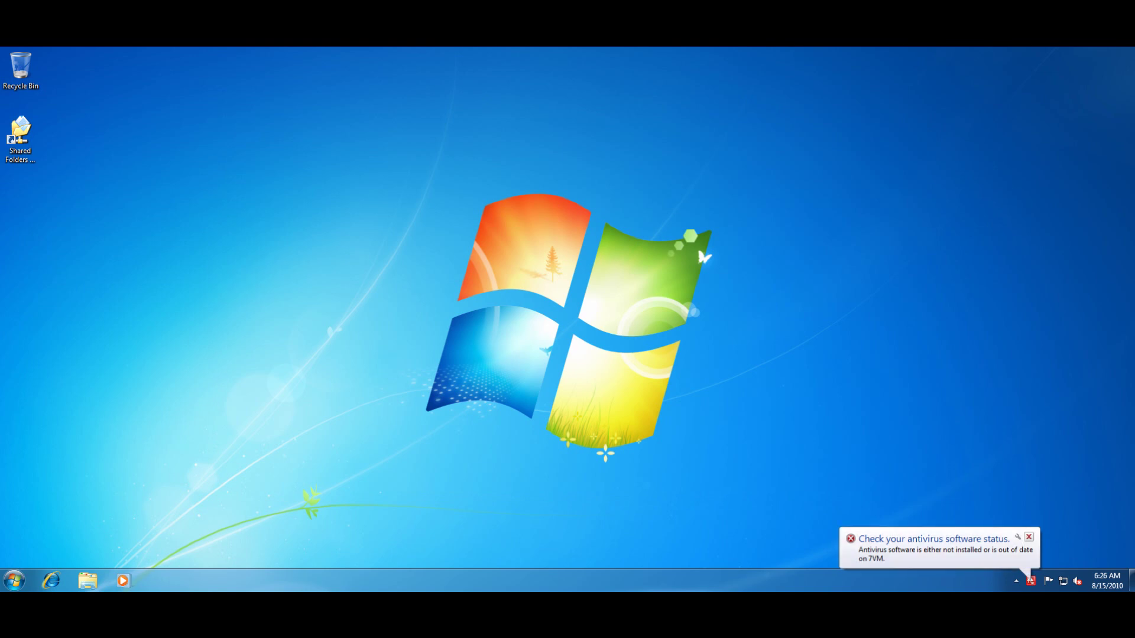
left_click(1029, 537)
left_click(1034, 581)
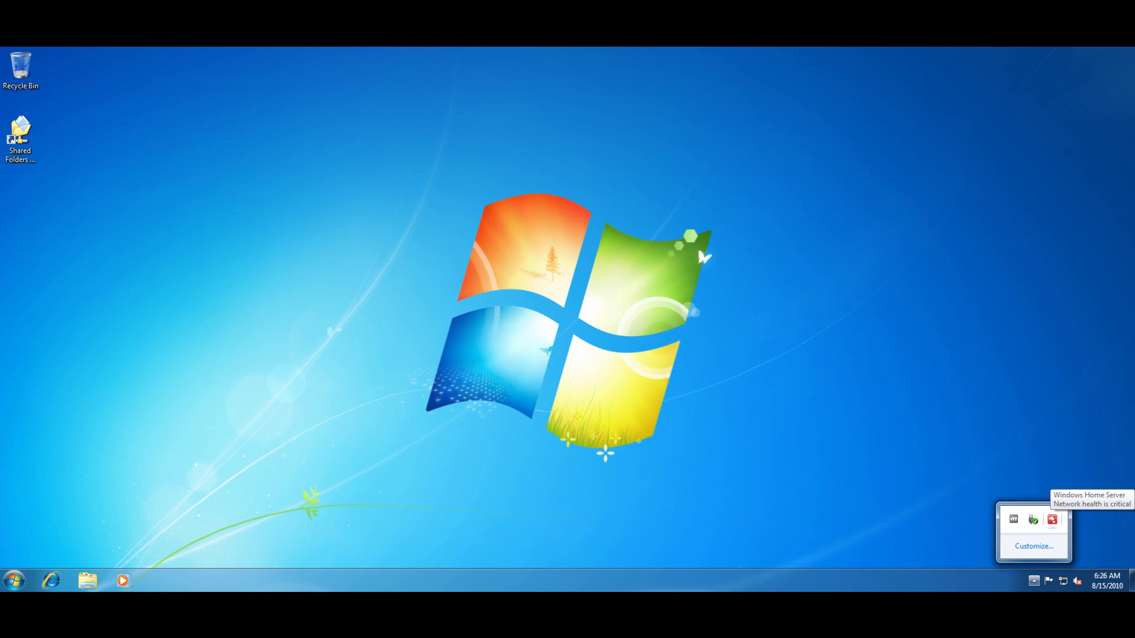
double_click(1052, 520)
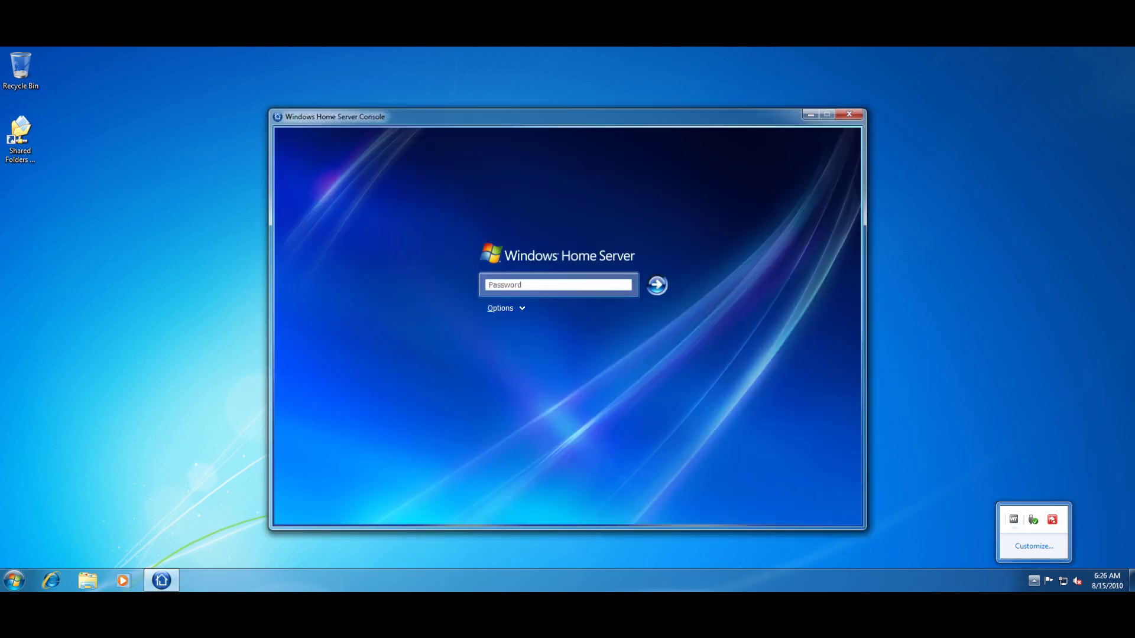
type("**********")
key("Return")
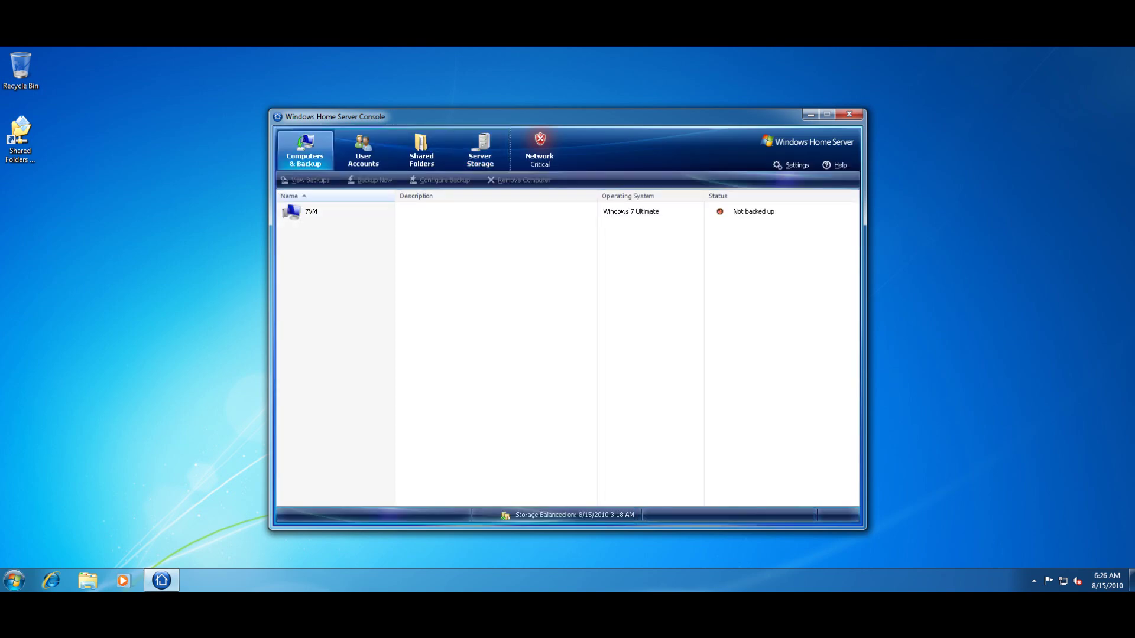
Select 7VM and launch Configure Backup for it
left_click(312, 212)
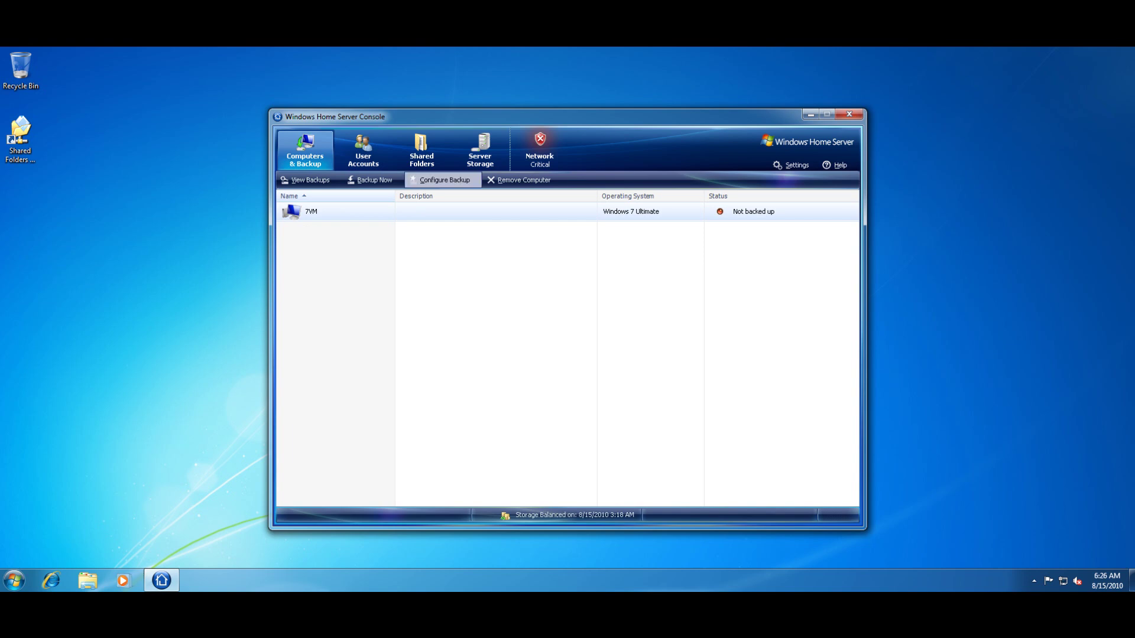
left_click(444, 181)
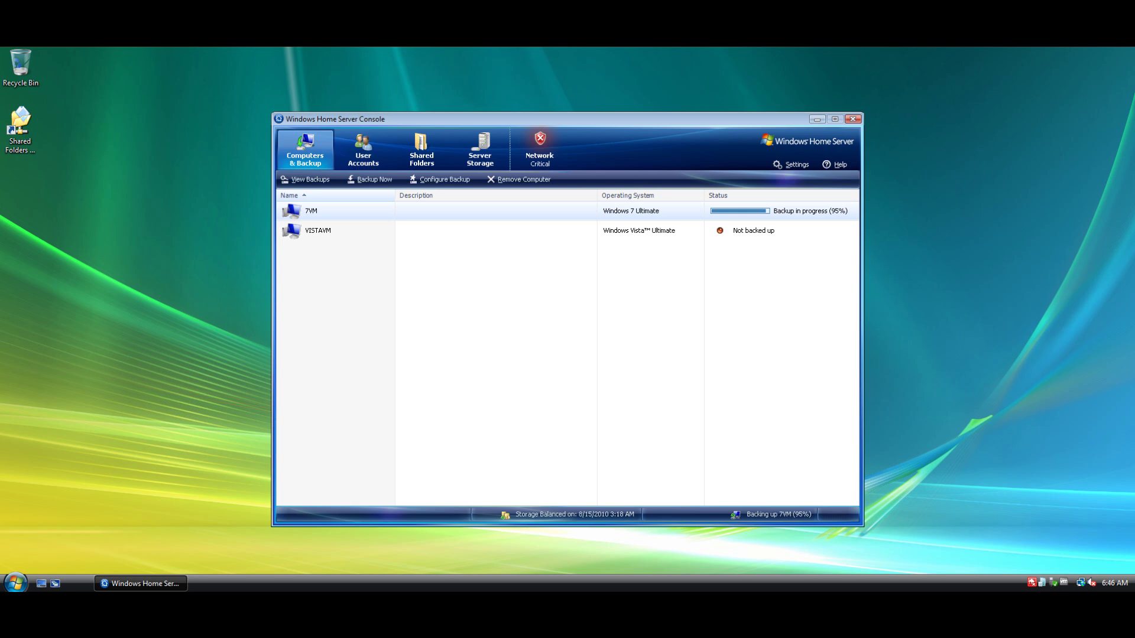
left_click(318, 231)
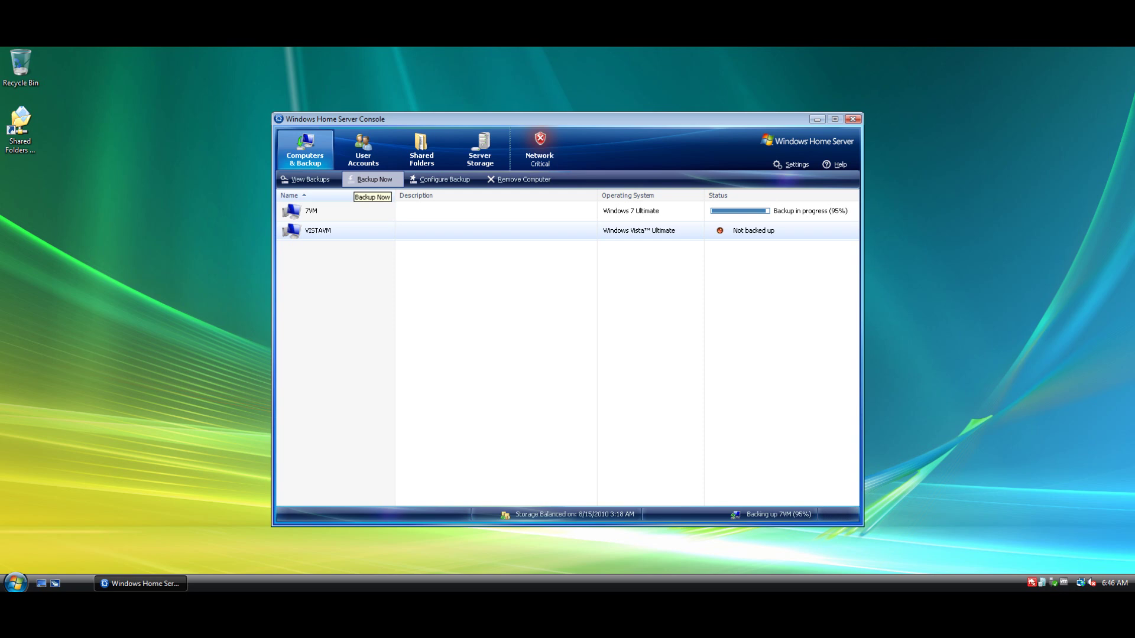
left_click(422, 151)
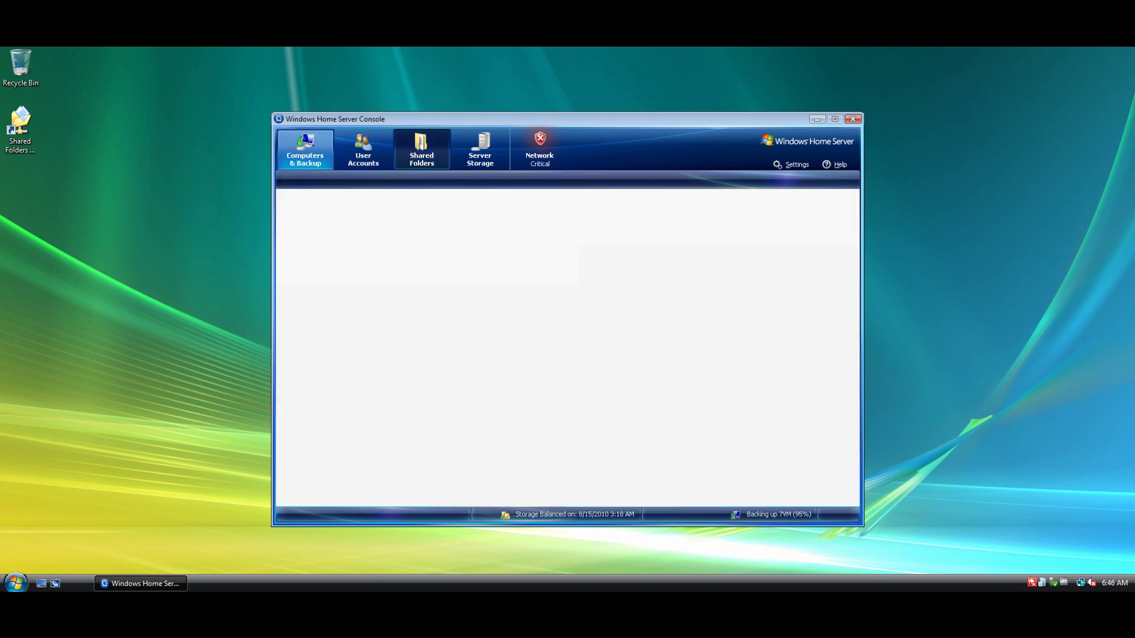
left_click(364, 151)
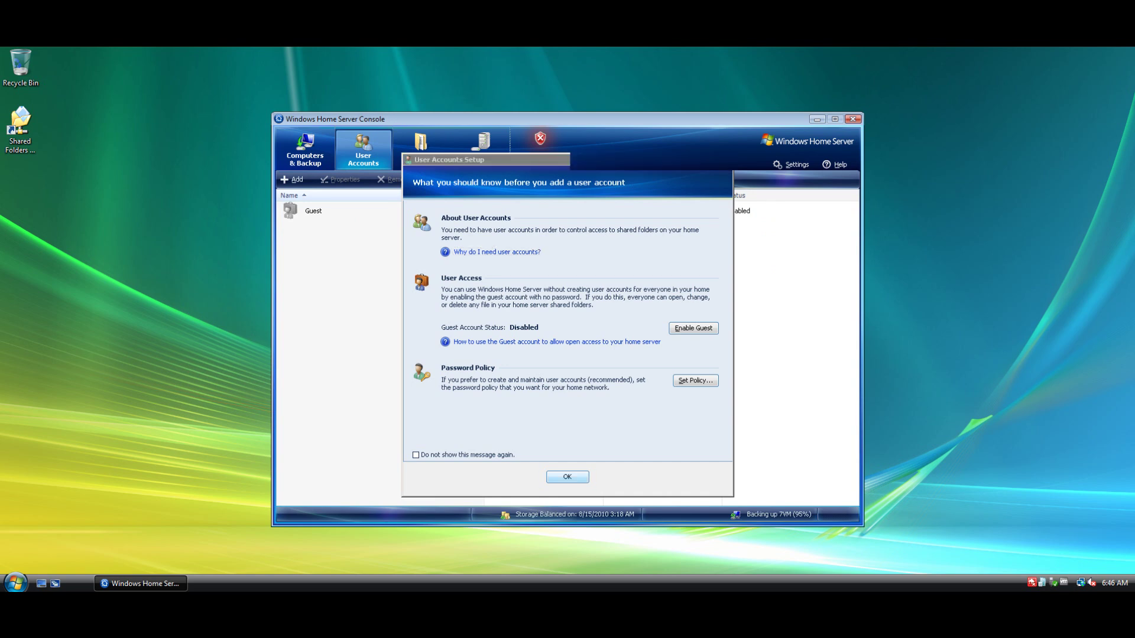
left_click(567, 477)
left_click(421, 151)
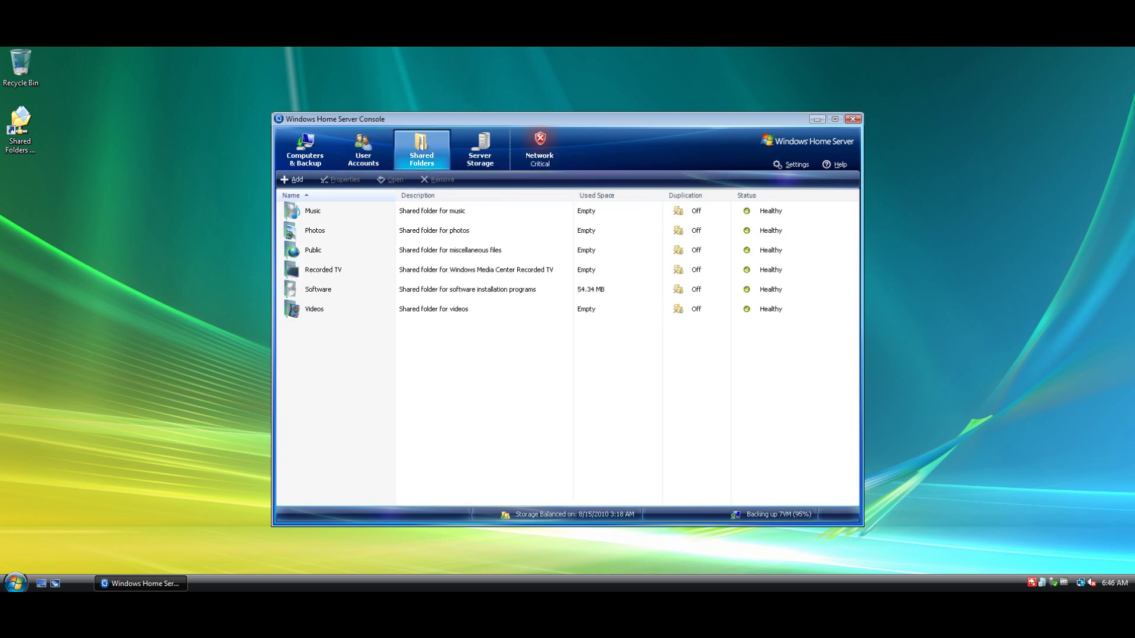
double_click(20, 127)
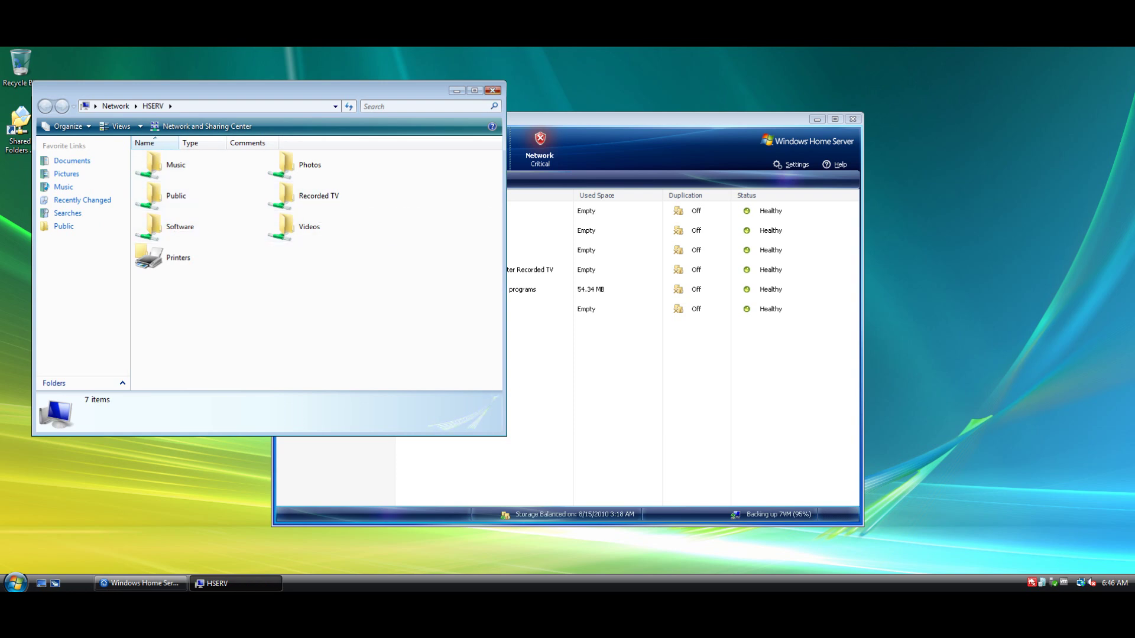
left_click(492, 91)
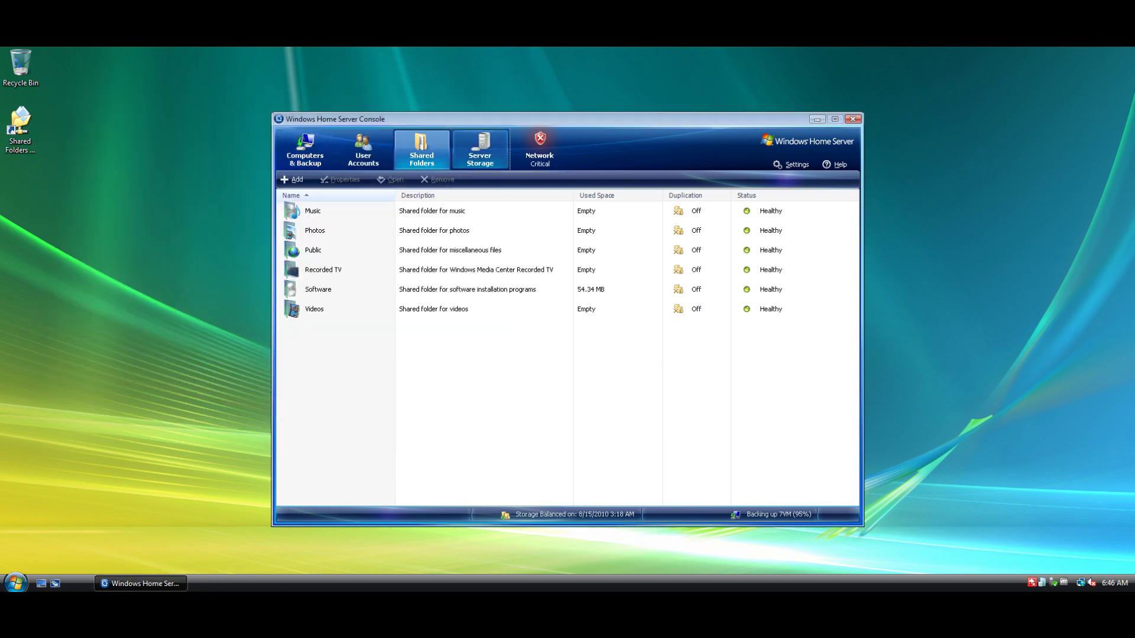
left_click(480, 149)
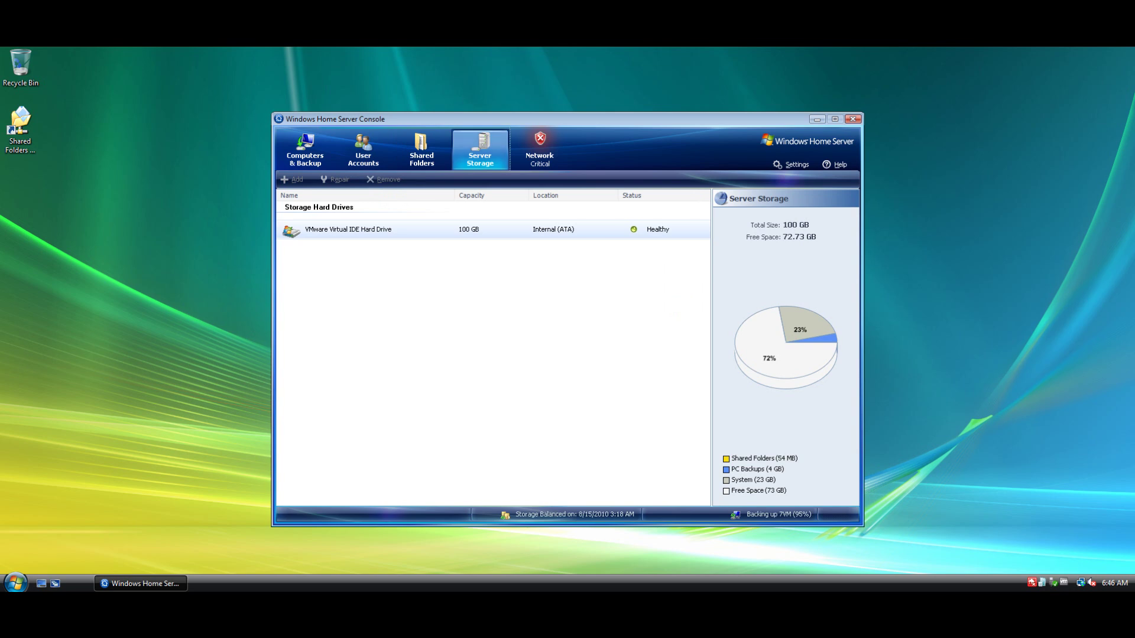
left_click(540, 149)
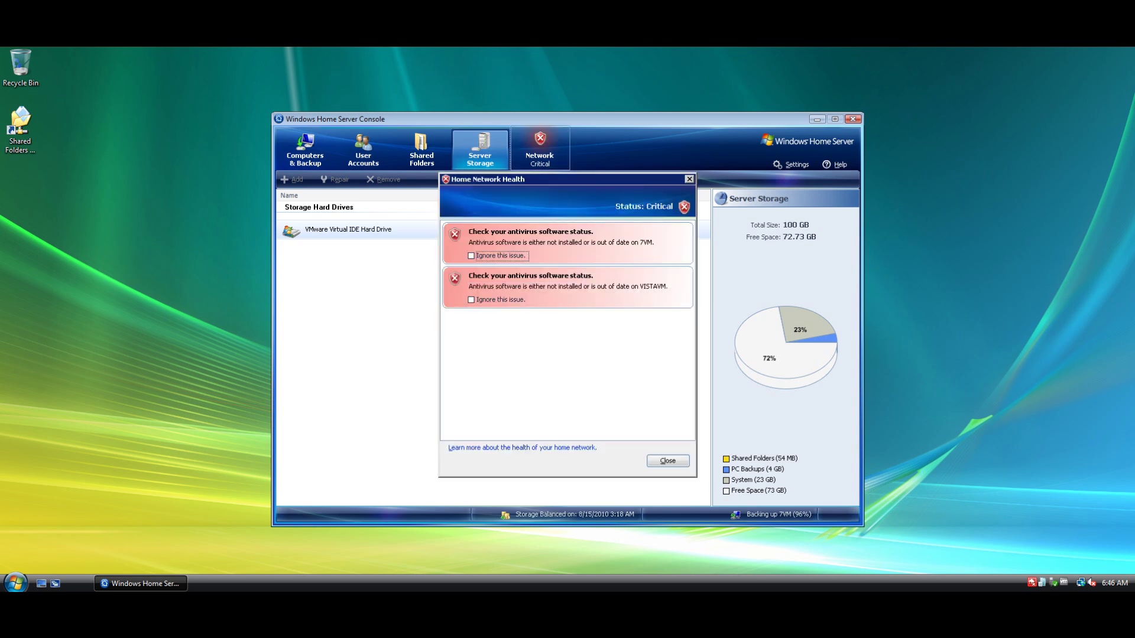
left_click(668, 461)
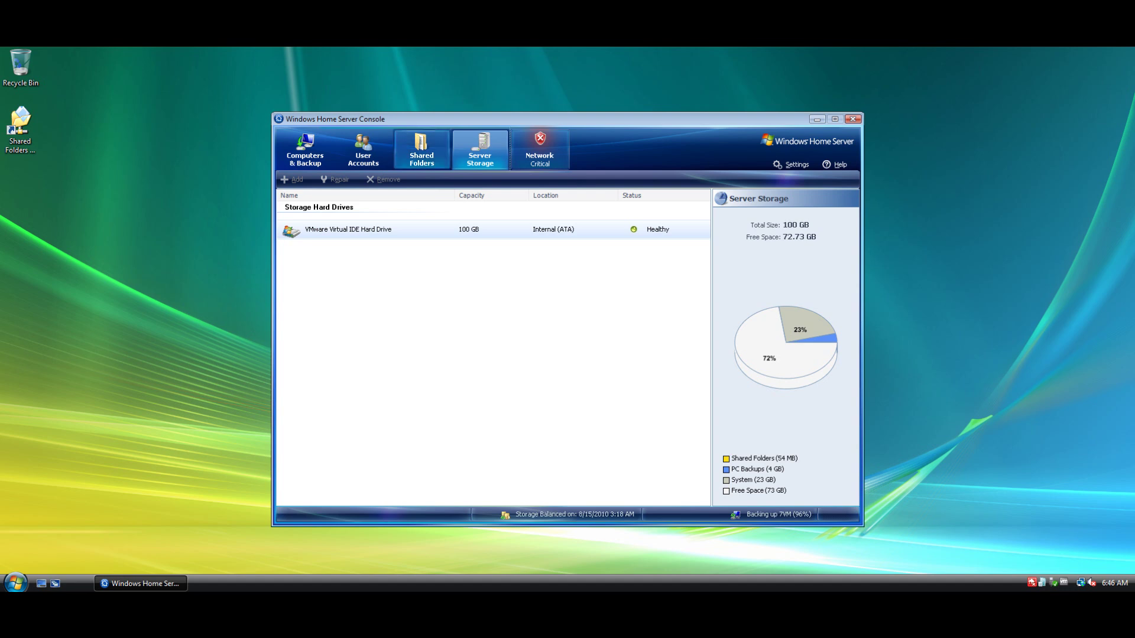
left_click(363, 149)
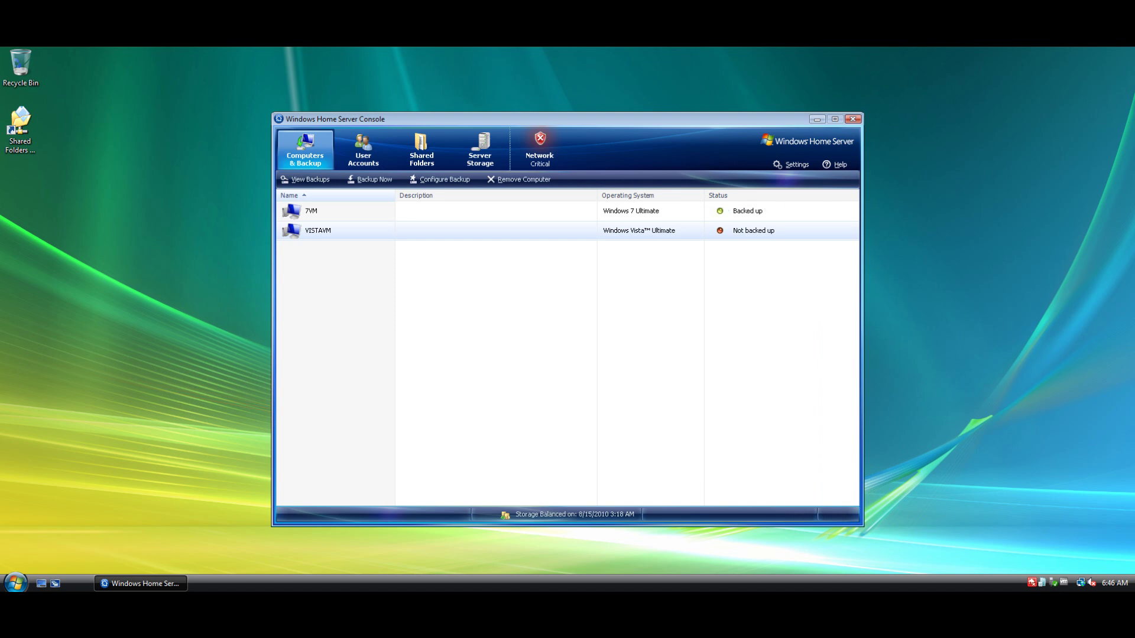
right_click(746, 211)
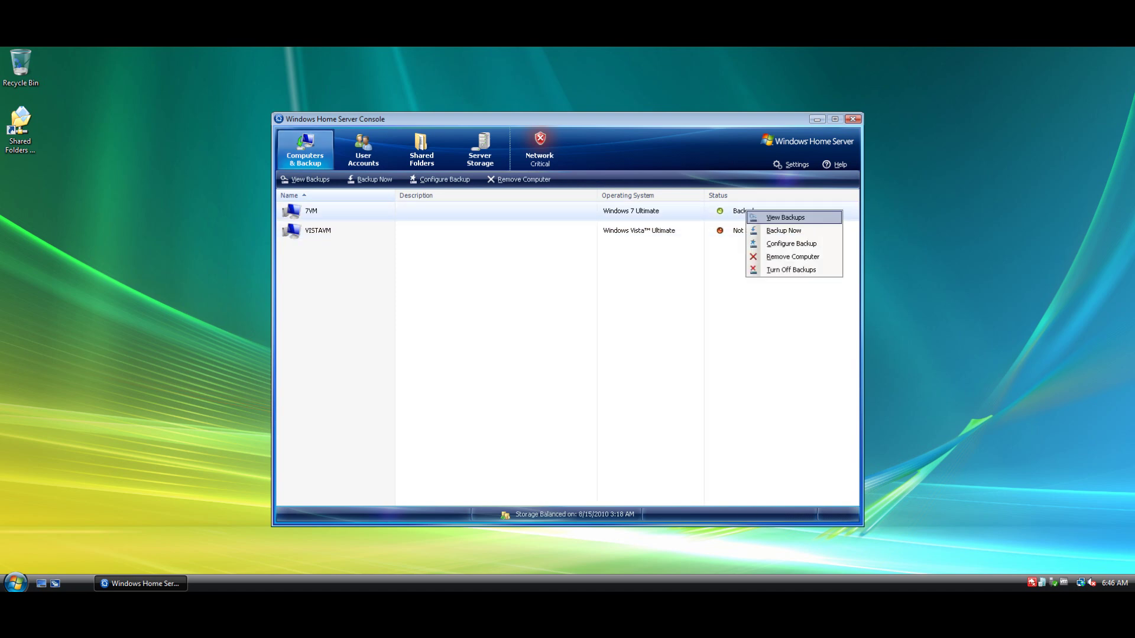
left_click(785, 218)
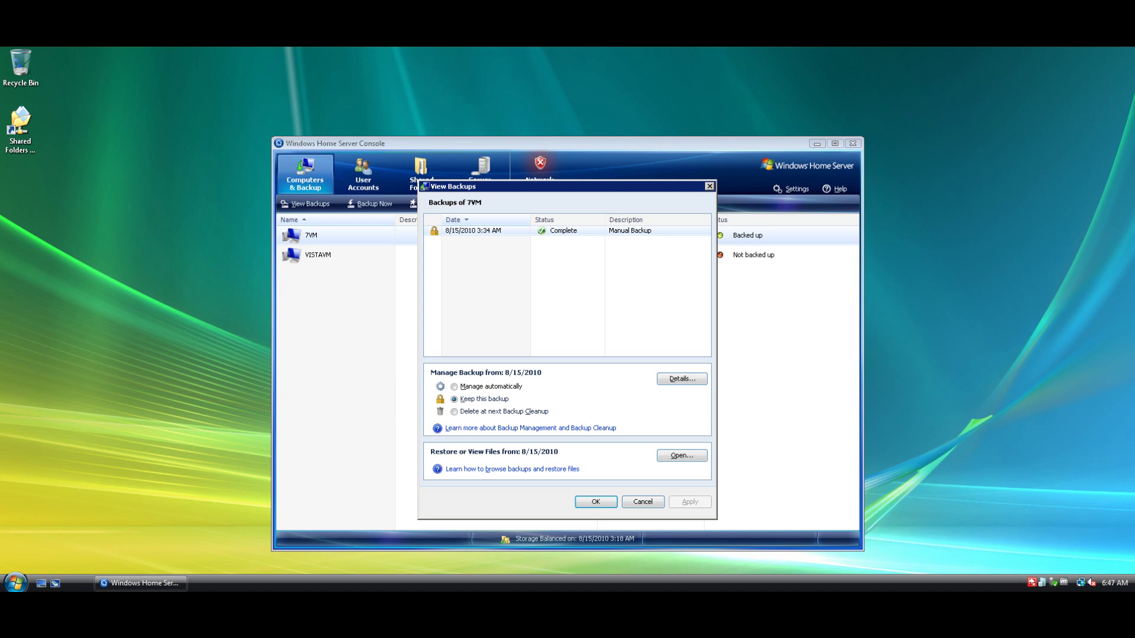
key("Escape")
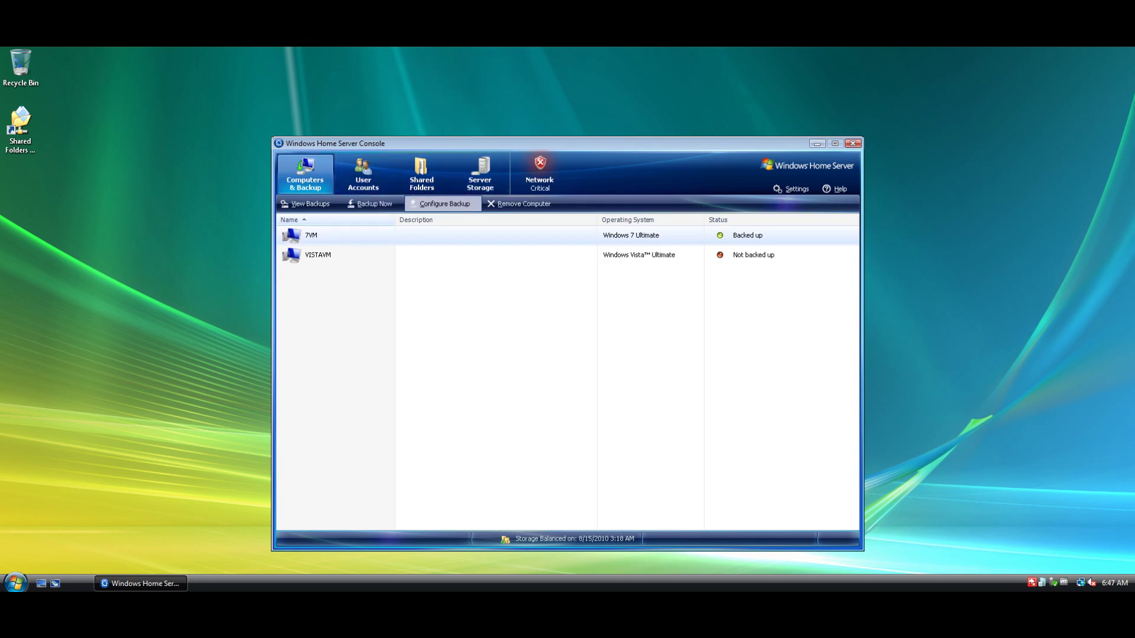
left_click(441, 203)
key("Return")
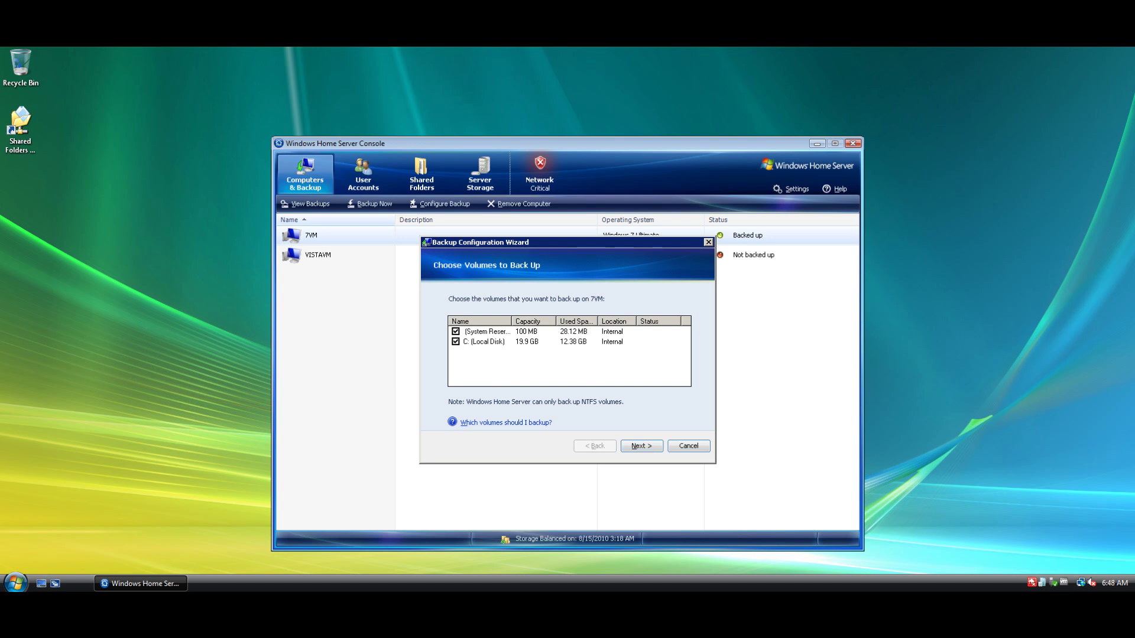
left_click(688, 446)
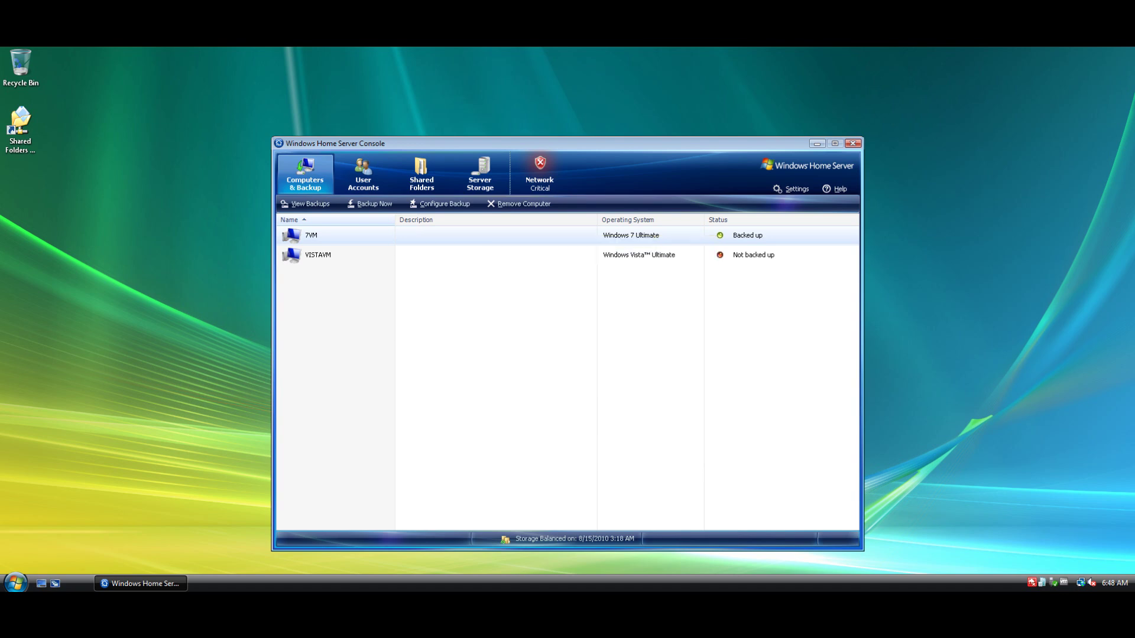
Inspect the Music shared folder's properties, then view Server Storage's 100 GB virtual drive
left_click(421, 173)
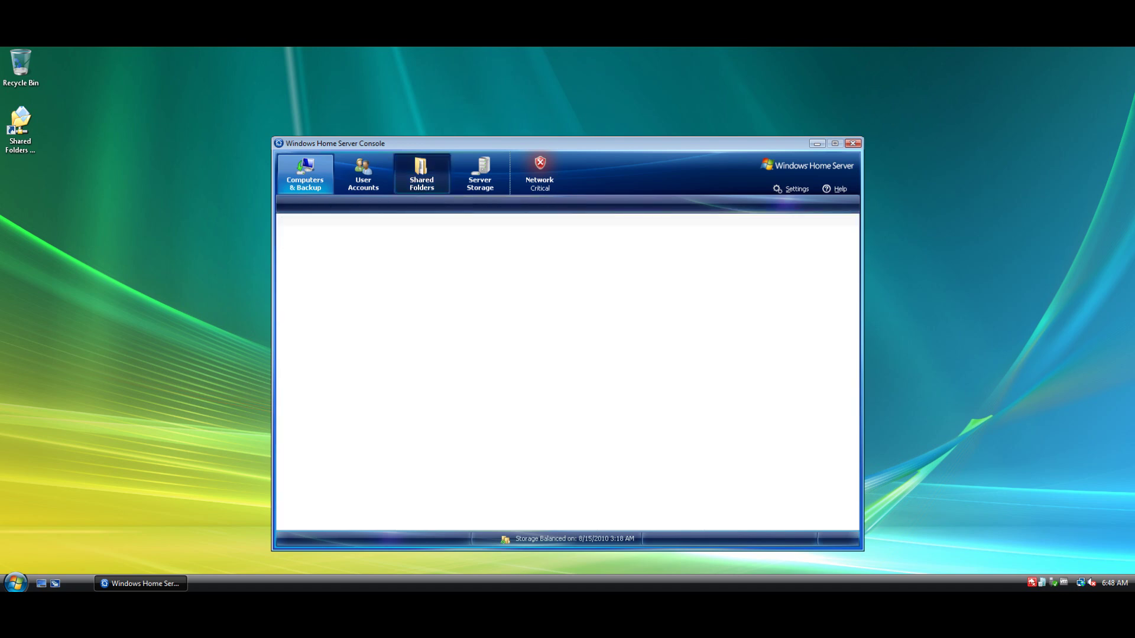
double_click(312, 235)
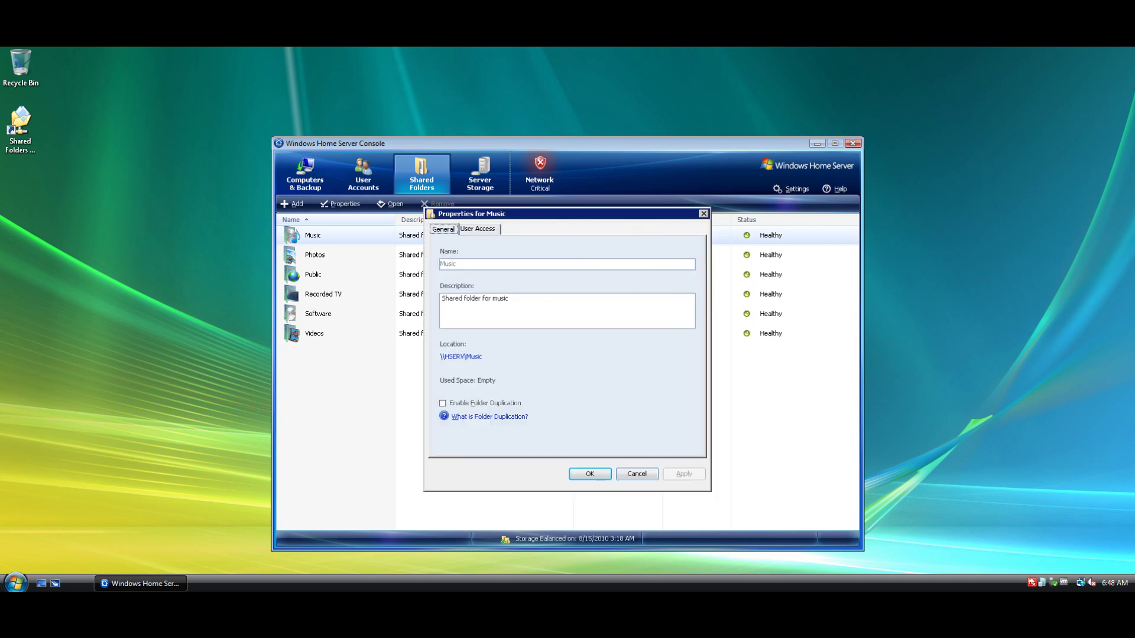
key("Escape")
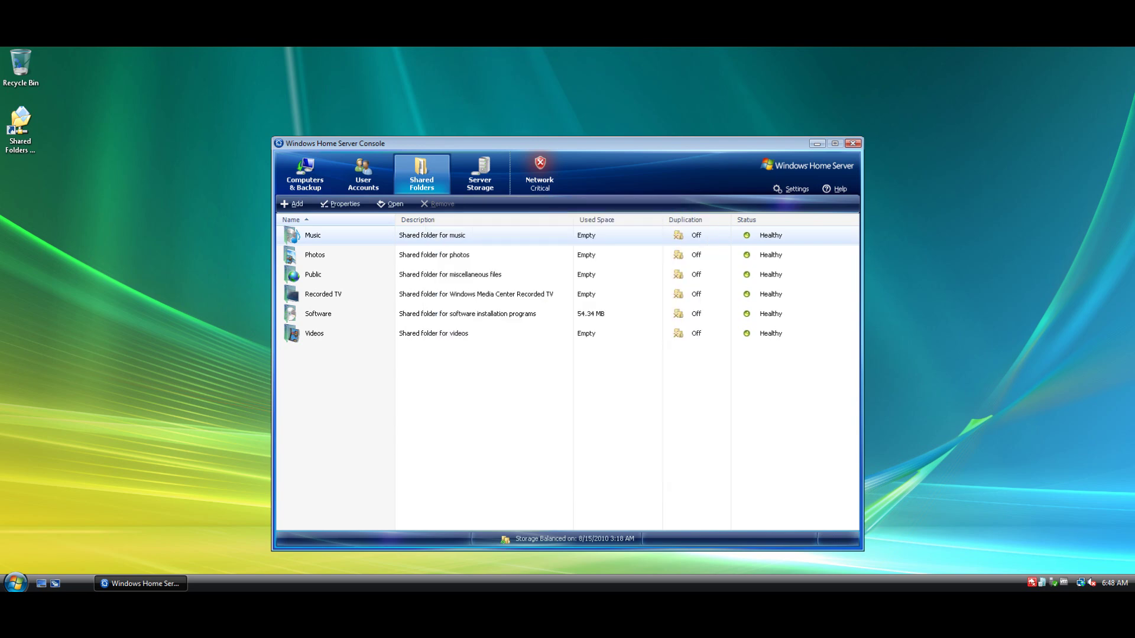
left_click(292, 203)
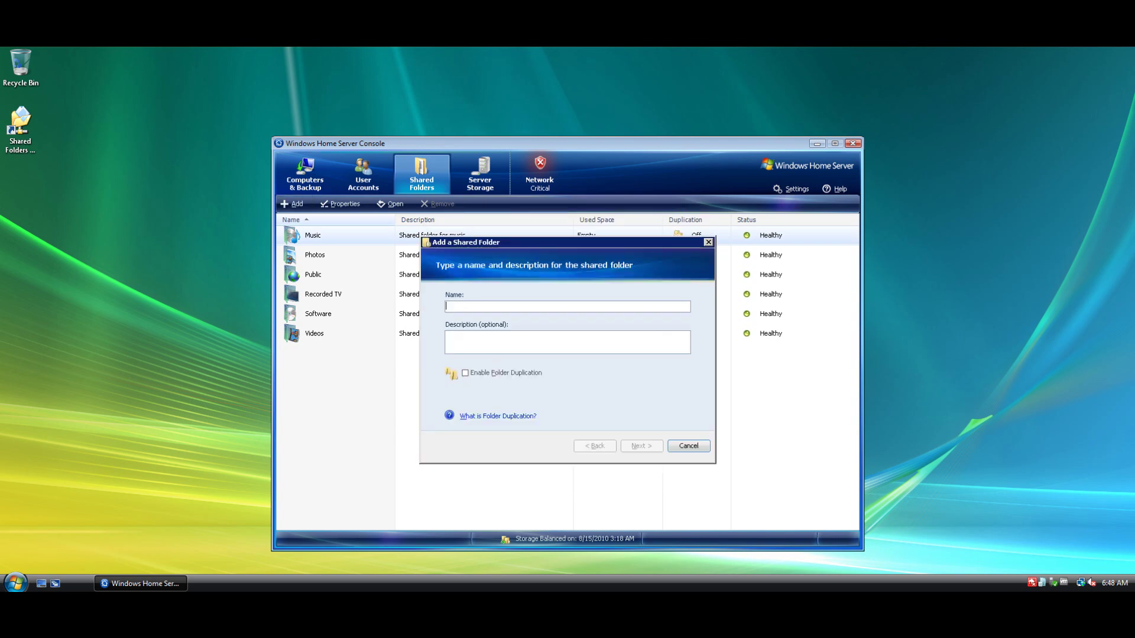
left_click(689, 445)
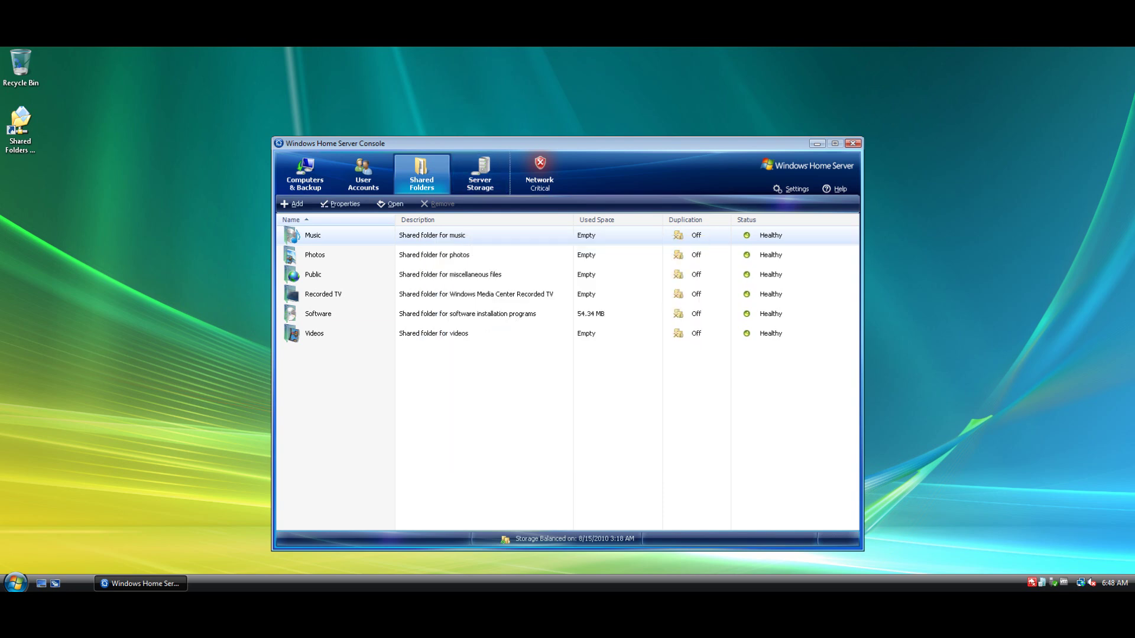
left_click(480, 173)
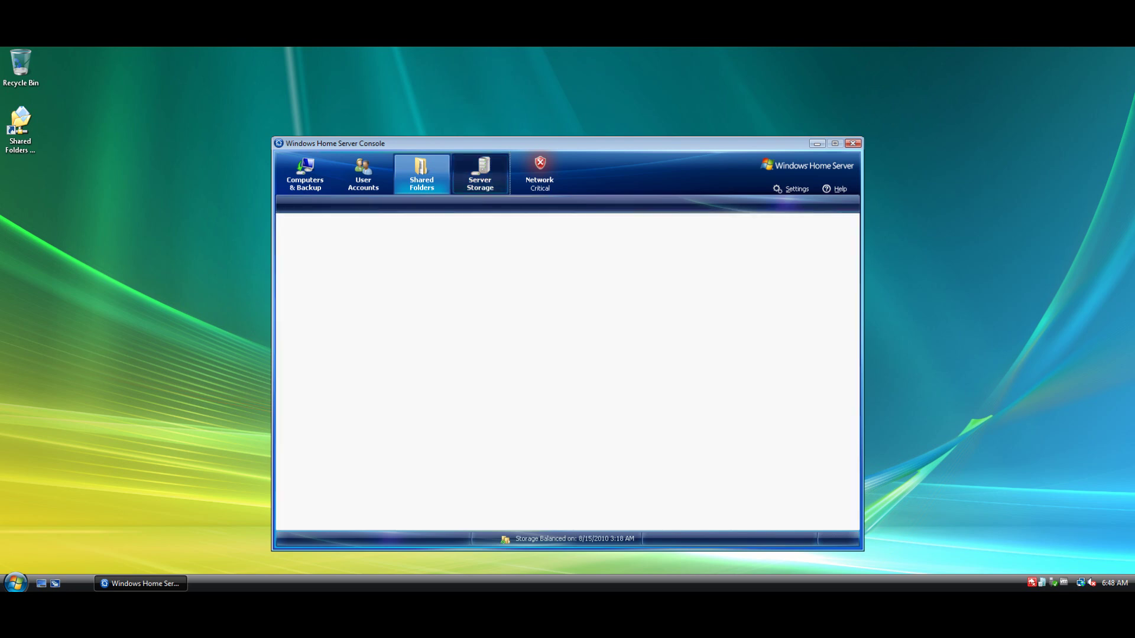
right_click(480, 260)
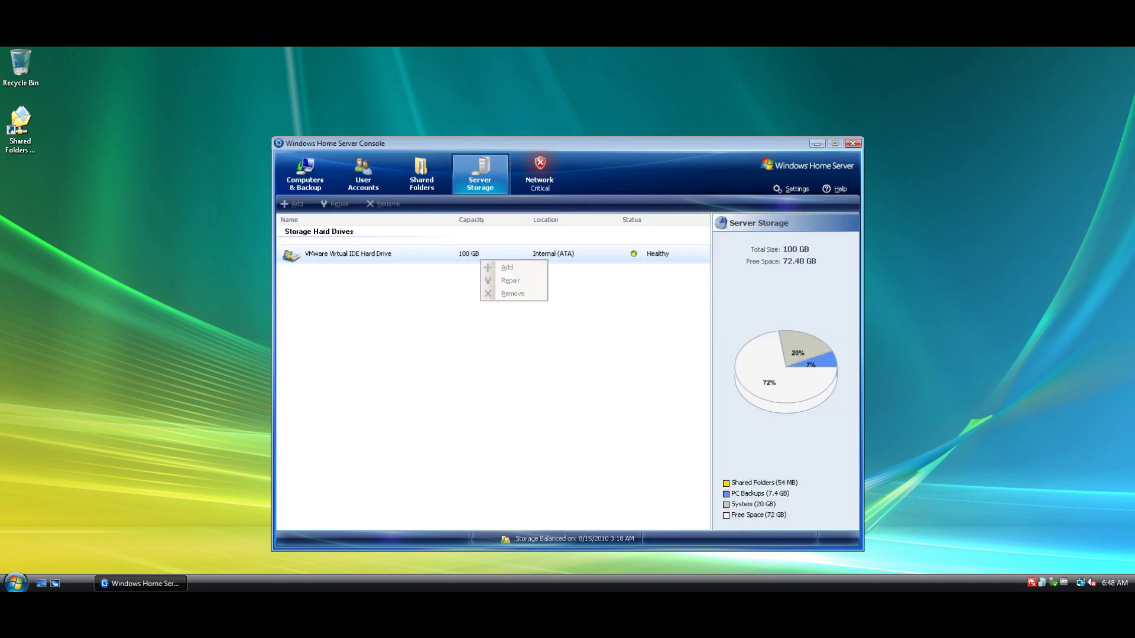
Visit User Accounts and dismiss its setup notice
left_click(363, 173)
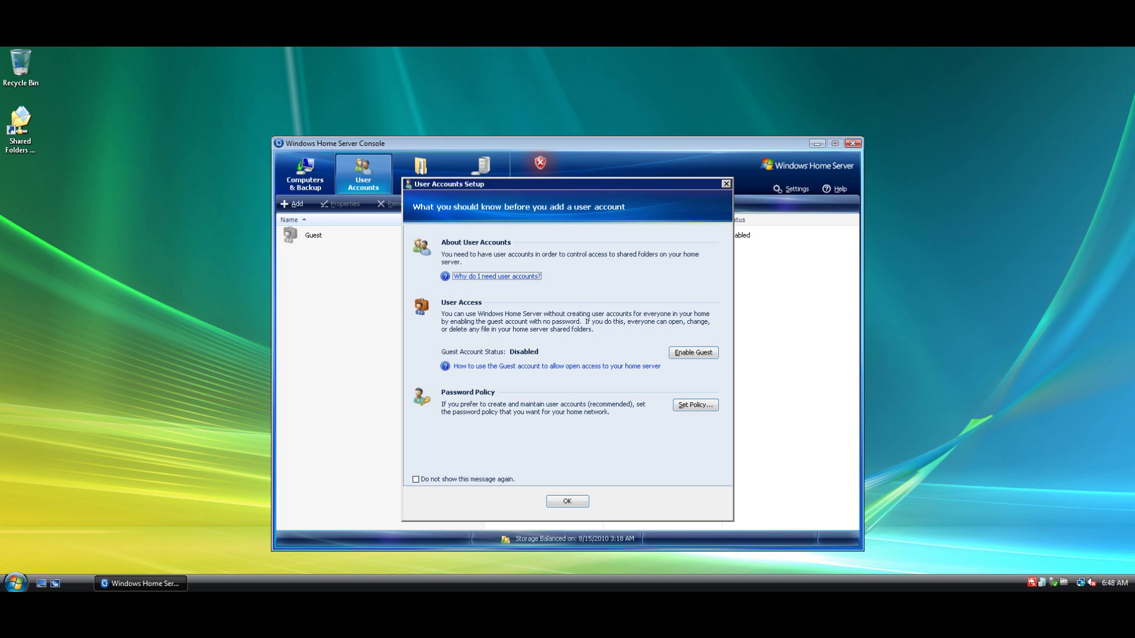
key("Return")
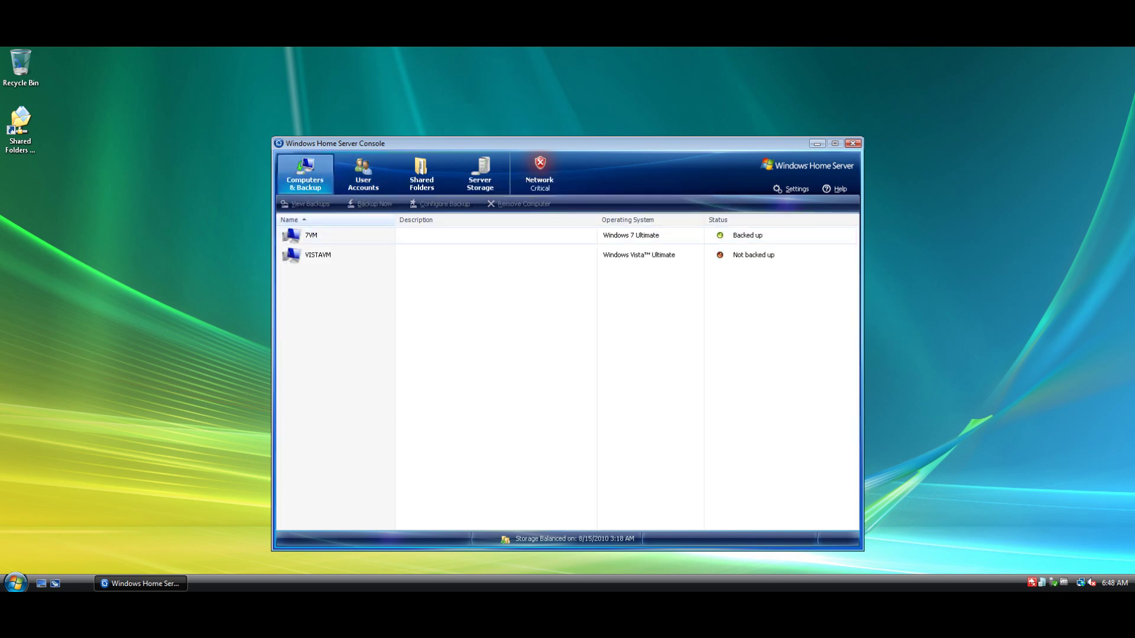
Configure VISTAVM backups for the C: volume with the default excluded folders
left_click(318, 255)
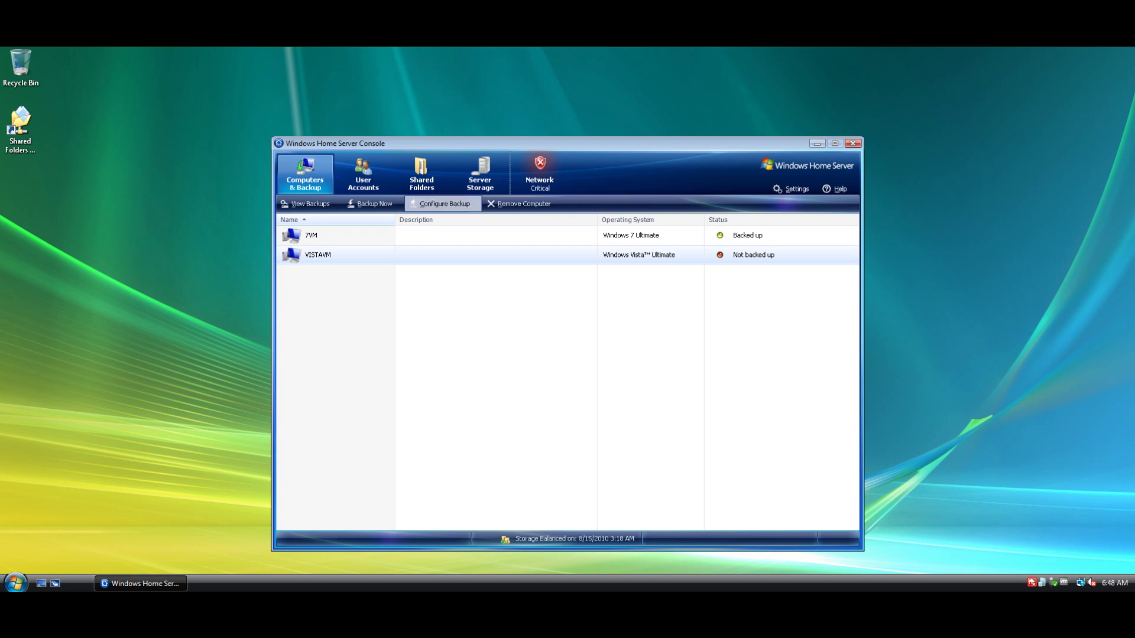
left_click(443, 204)
key("Return")
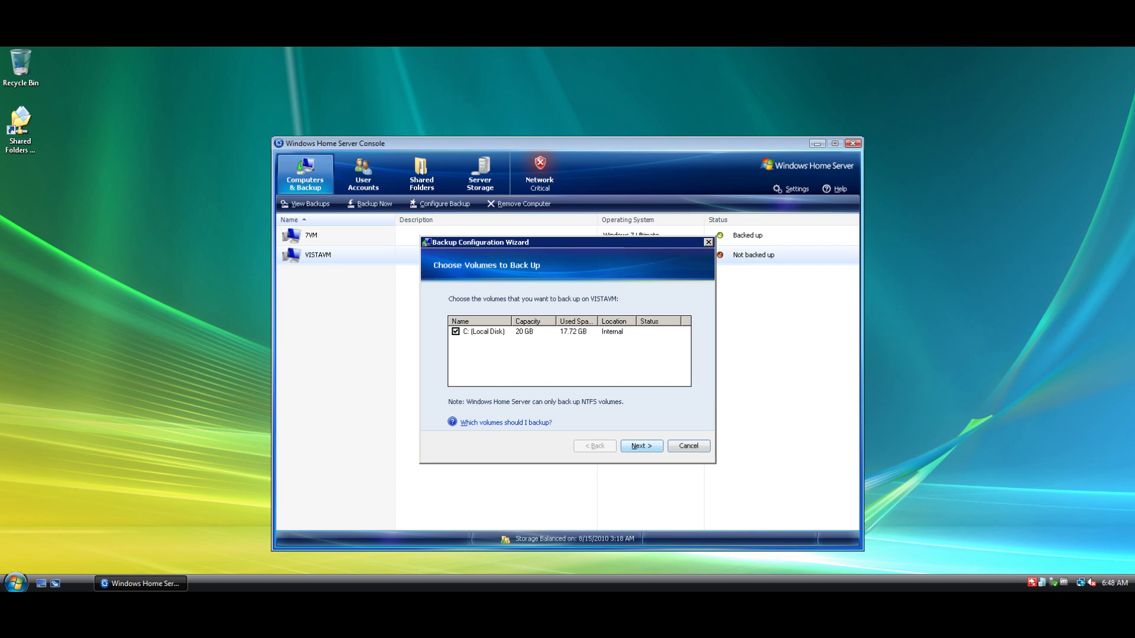
key("Return")
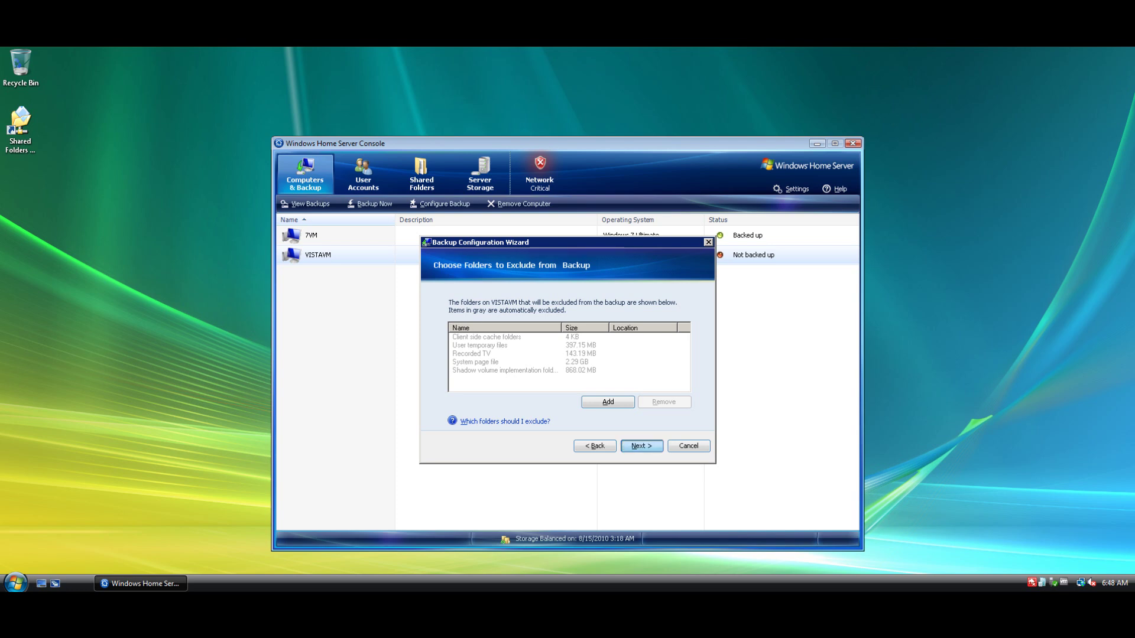
key("Return")
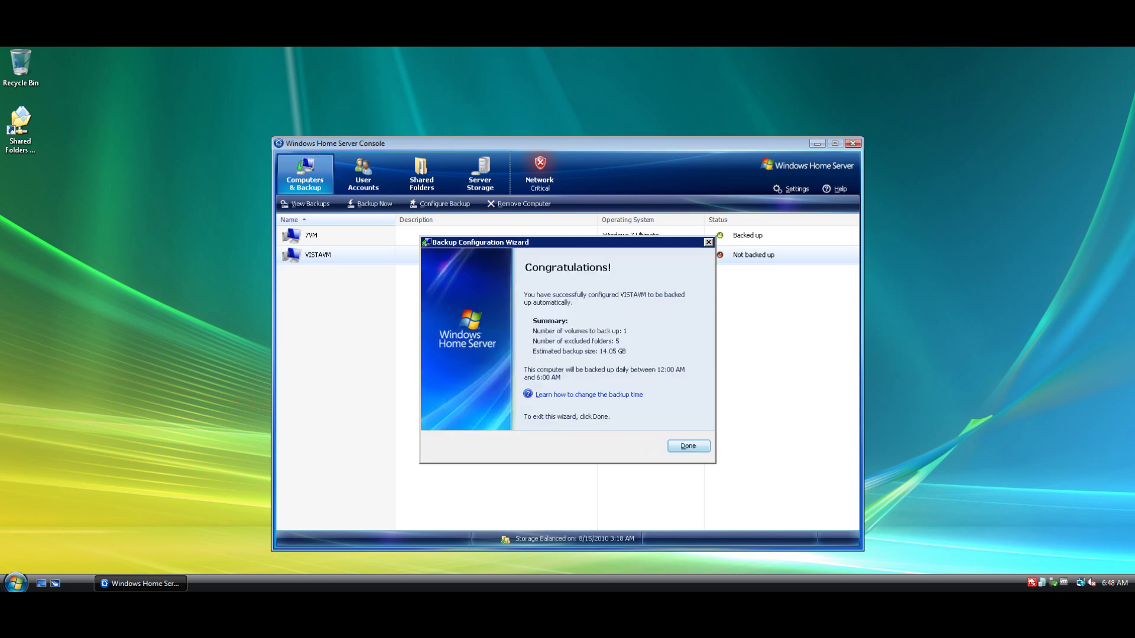
key("Return")
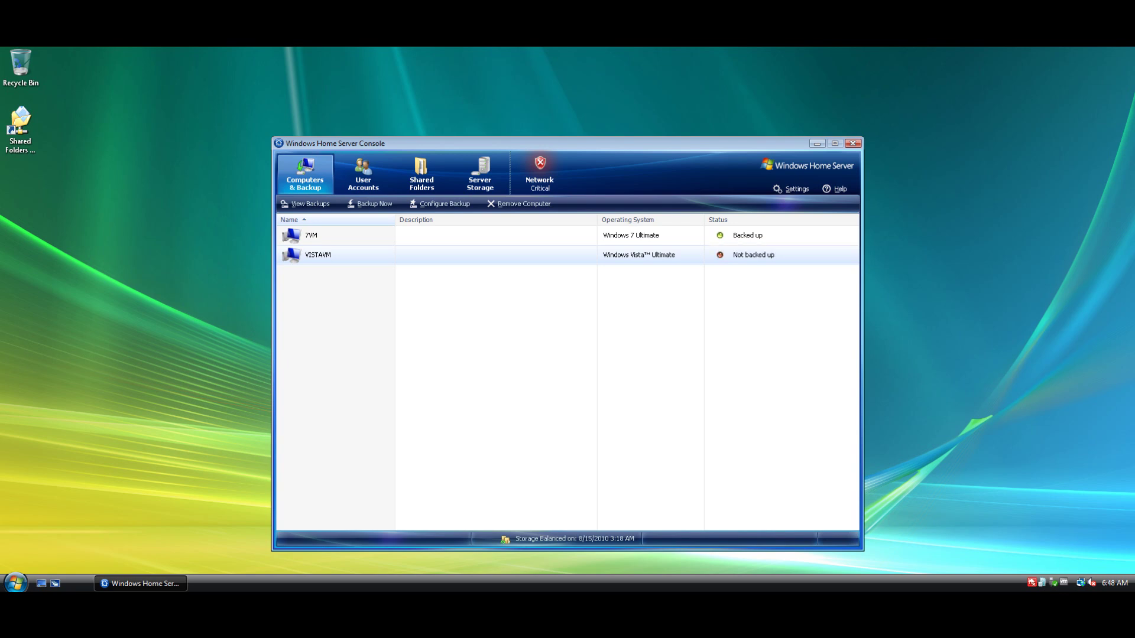
Start an immediate Backup Now of VISTAVM
key("shift+F10")
key("Down")
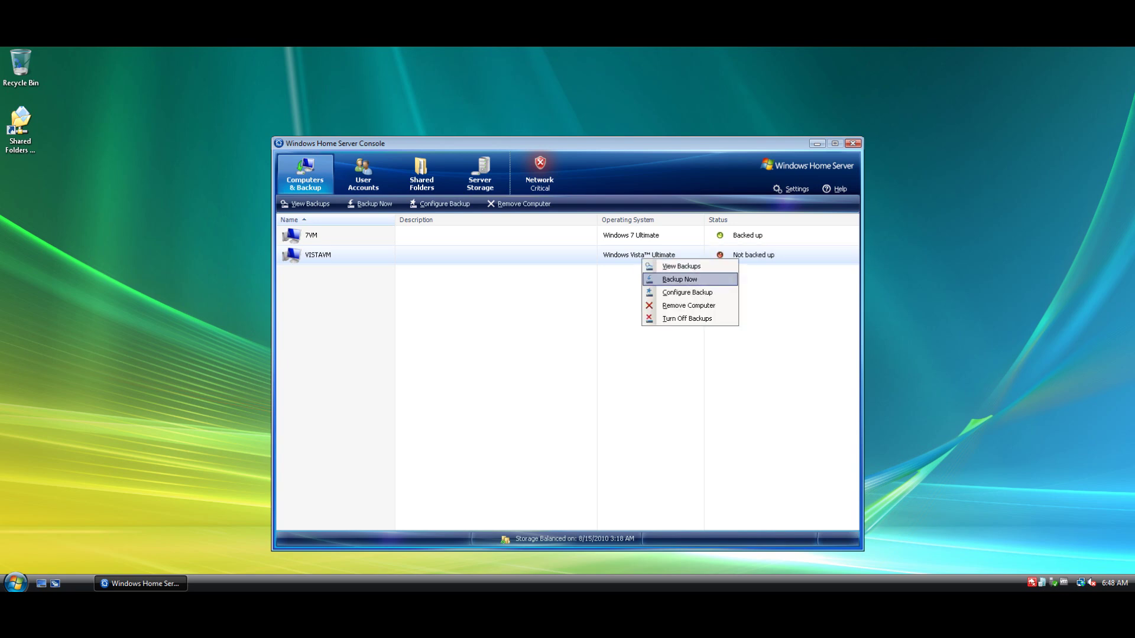
key("Return")
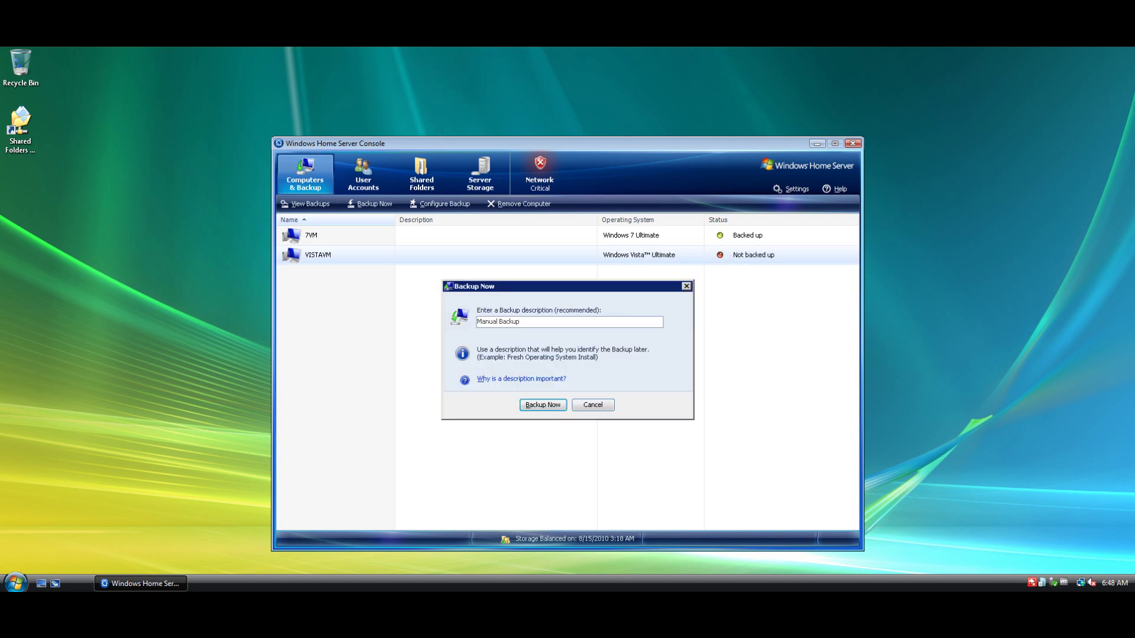
key("Return")
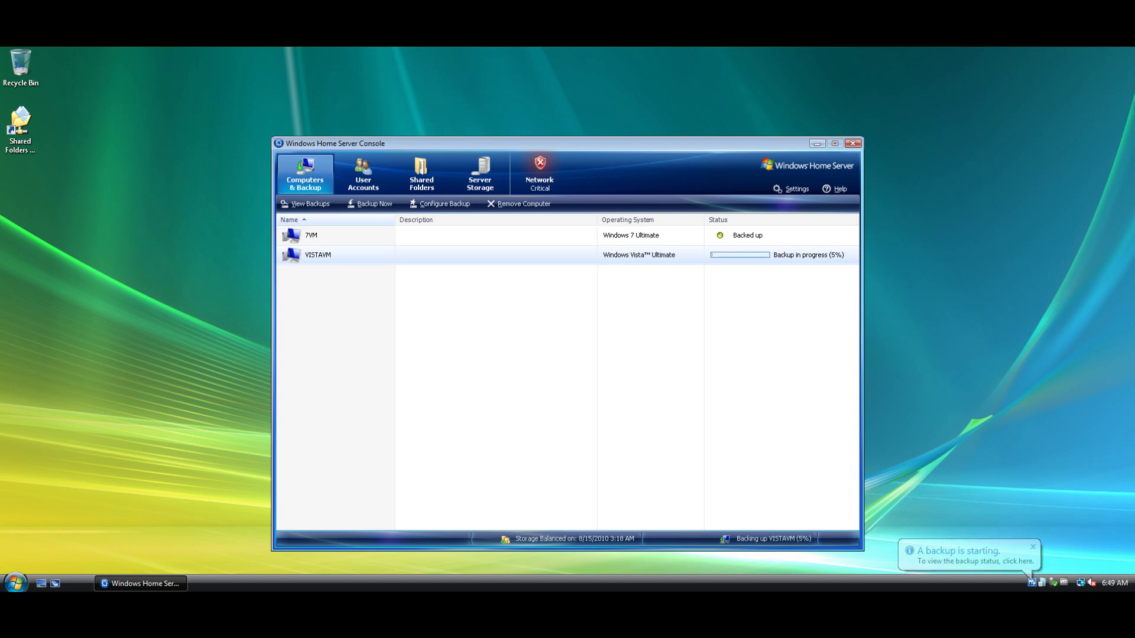
Browse the Backup, Passwords, Media Center, Media Sharing, Remote Access, Add-ins and Resources settings pages
left_click(792, 188)
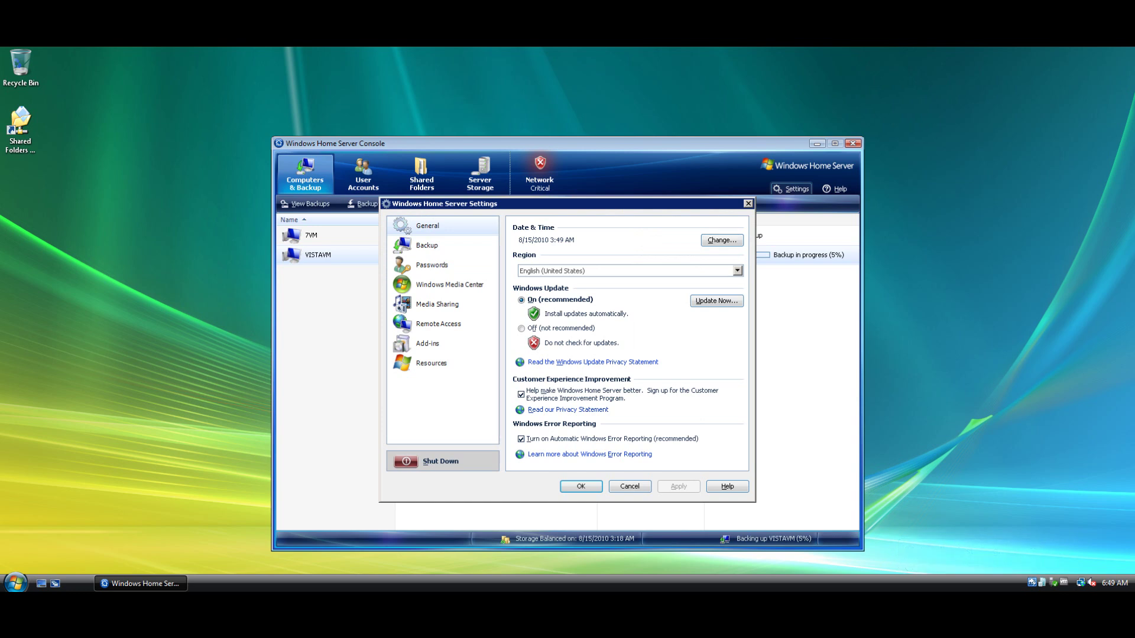
left_click(427, 246)
left_click(431, 265)
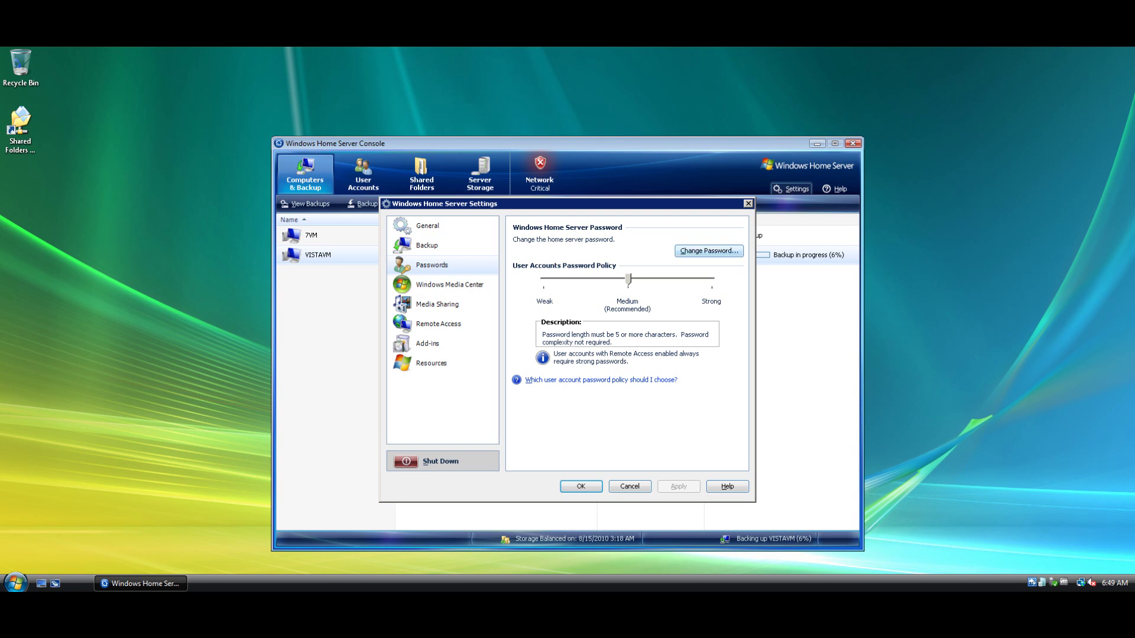
left_click(449, 284)
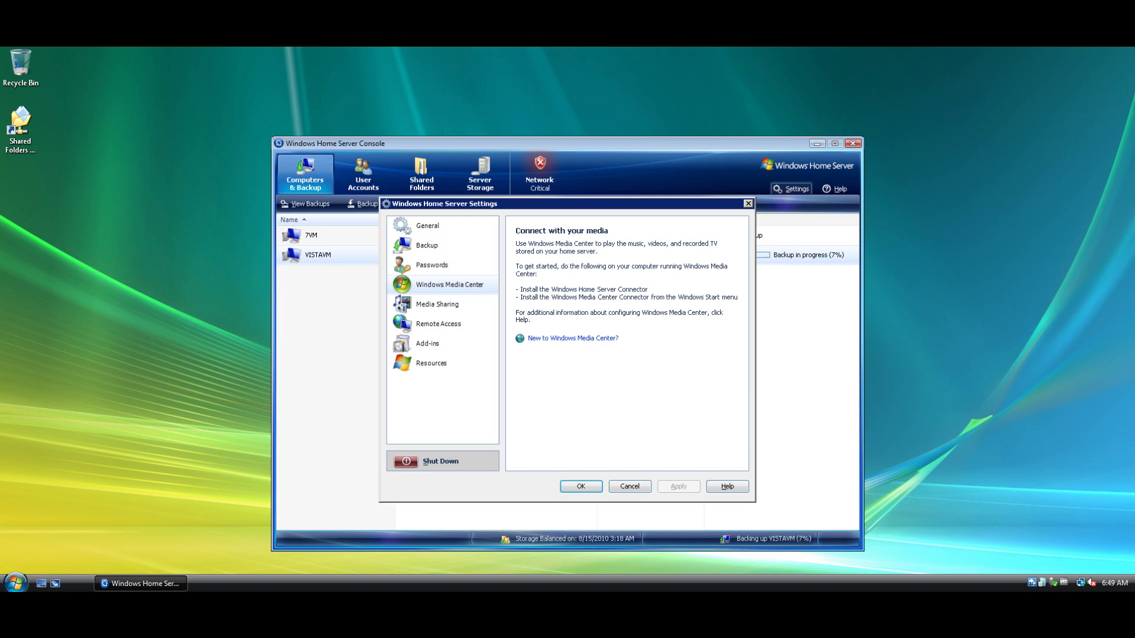
left_click(438, 305)
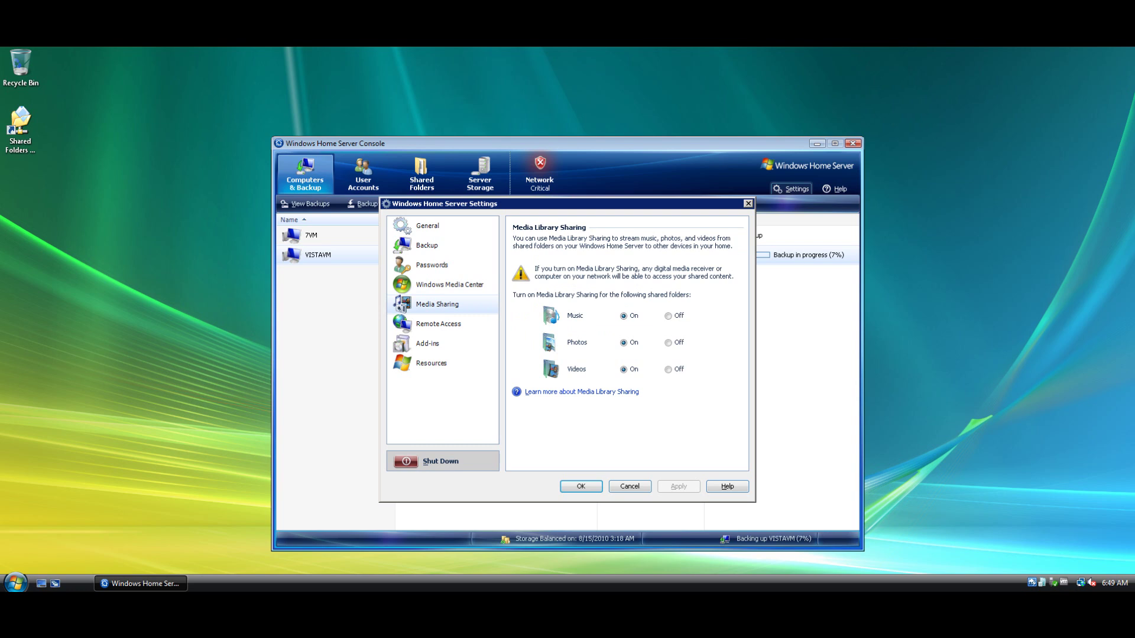
left_click(438, 324)
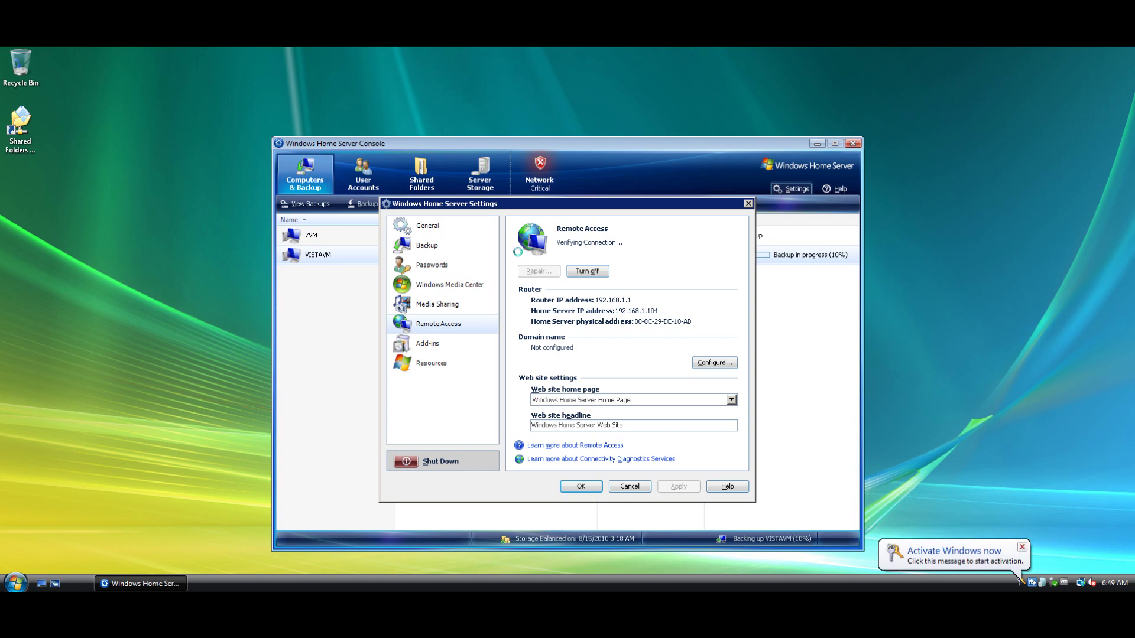
key("Down")
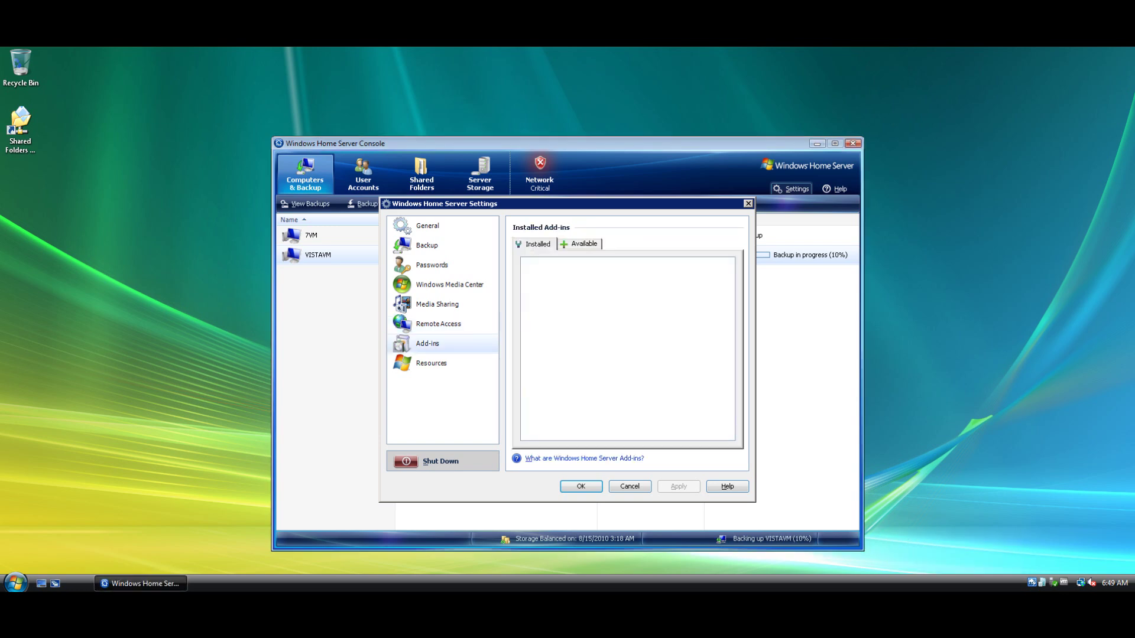
key("Down")
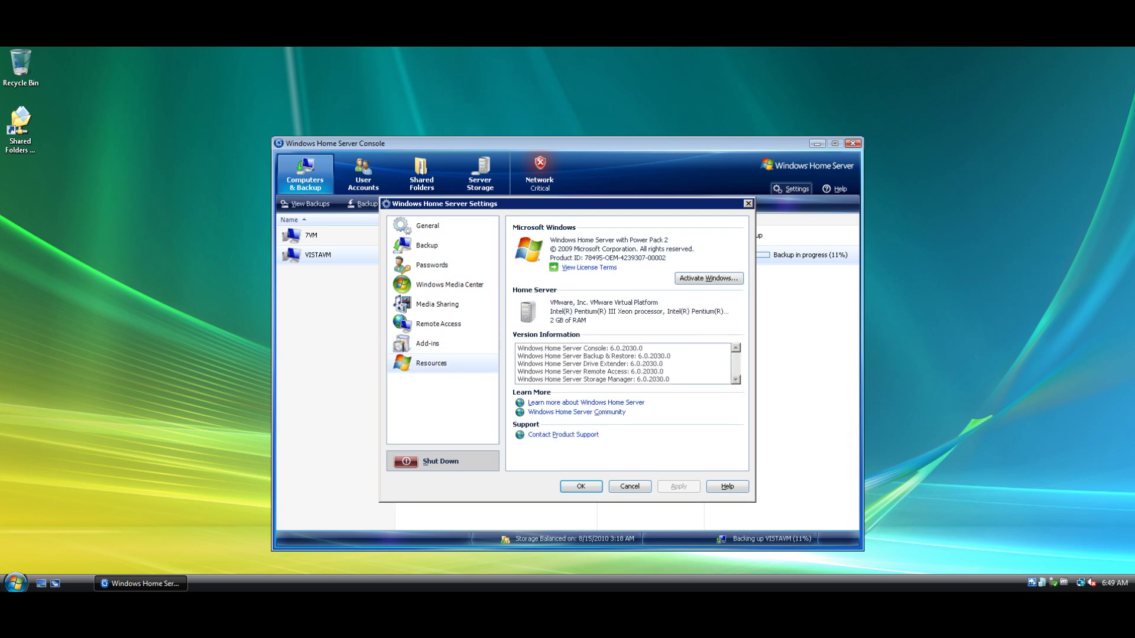
key("Up")
key("Down")
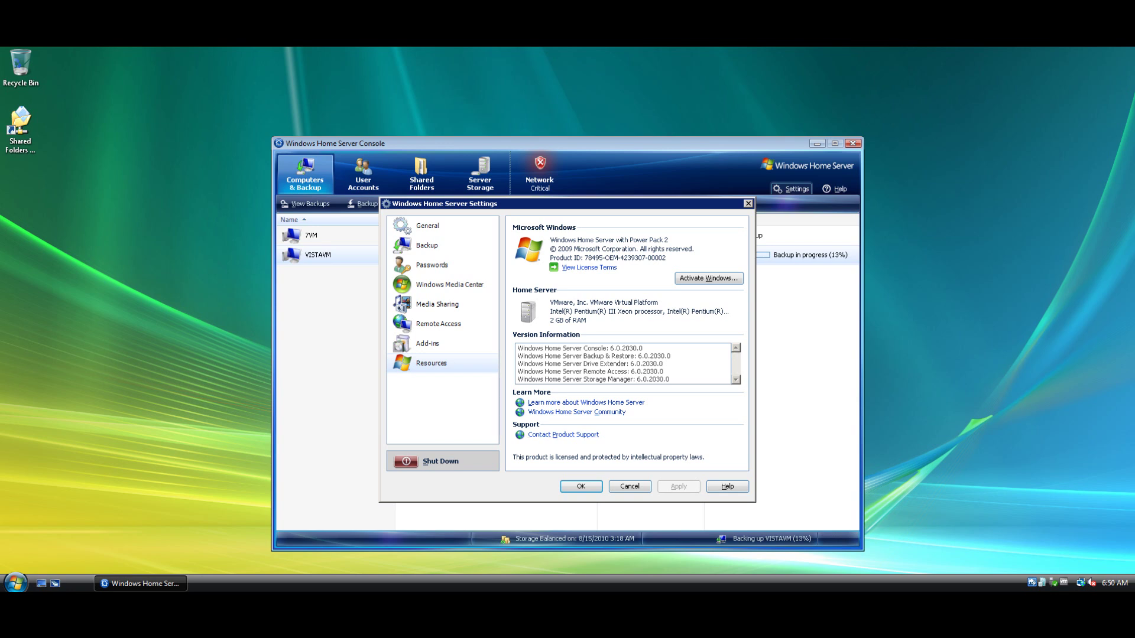
Review the General and Media Sharing pages, then cancel out of Settings
left_click(427, 226)
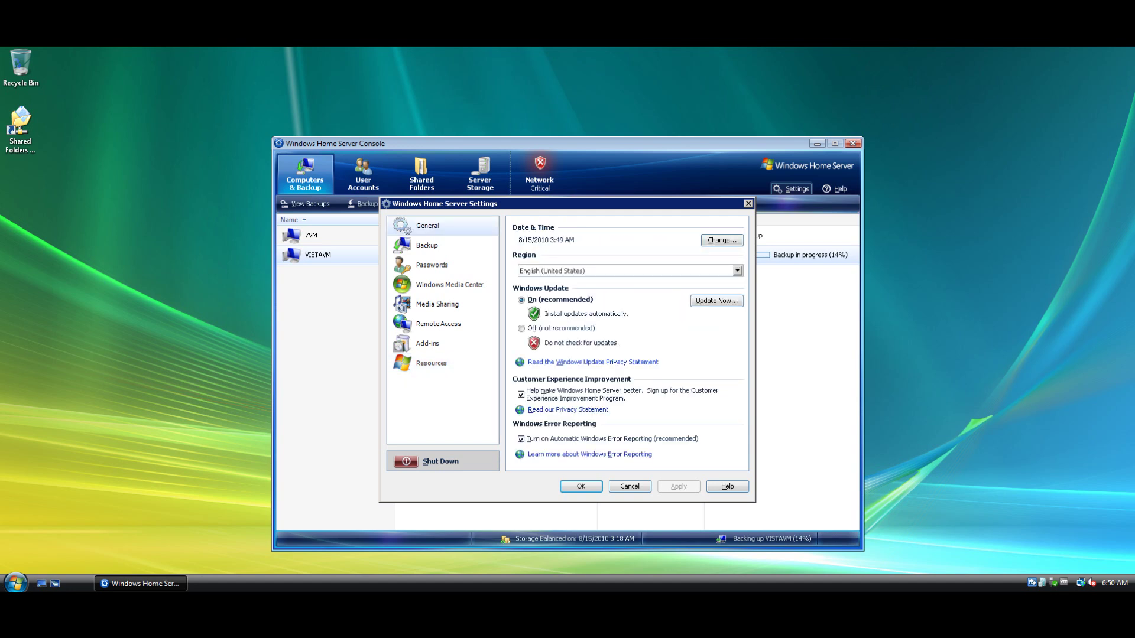
left_click(437, 304)
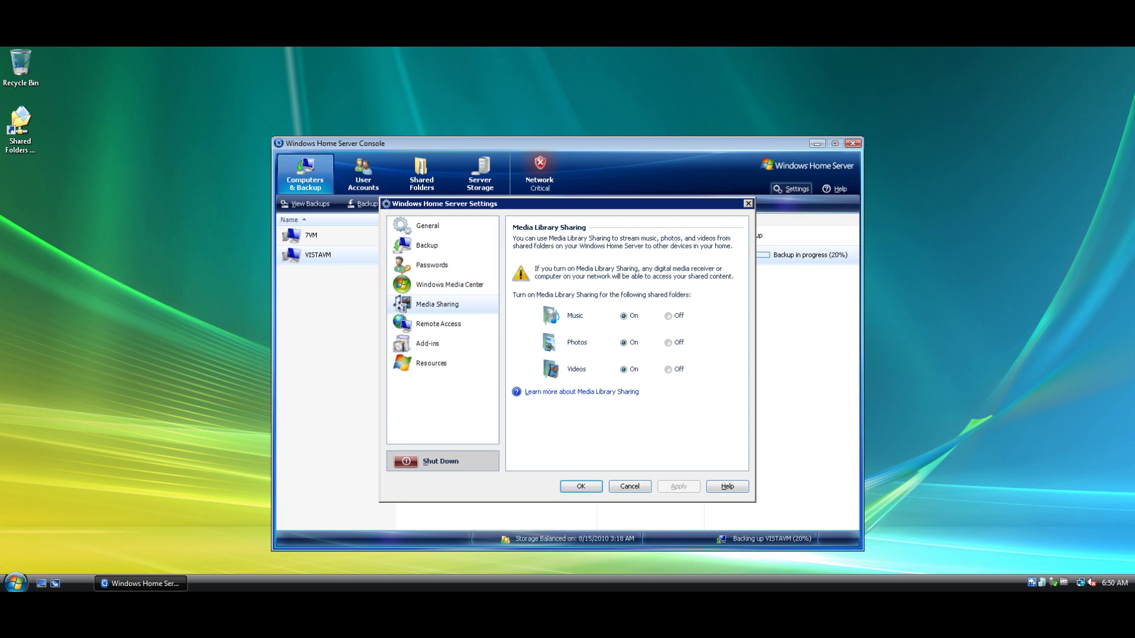
left_click(630, 486)
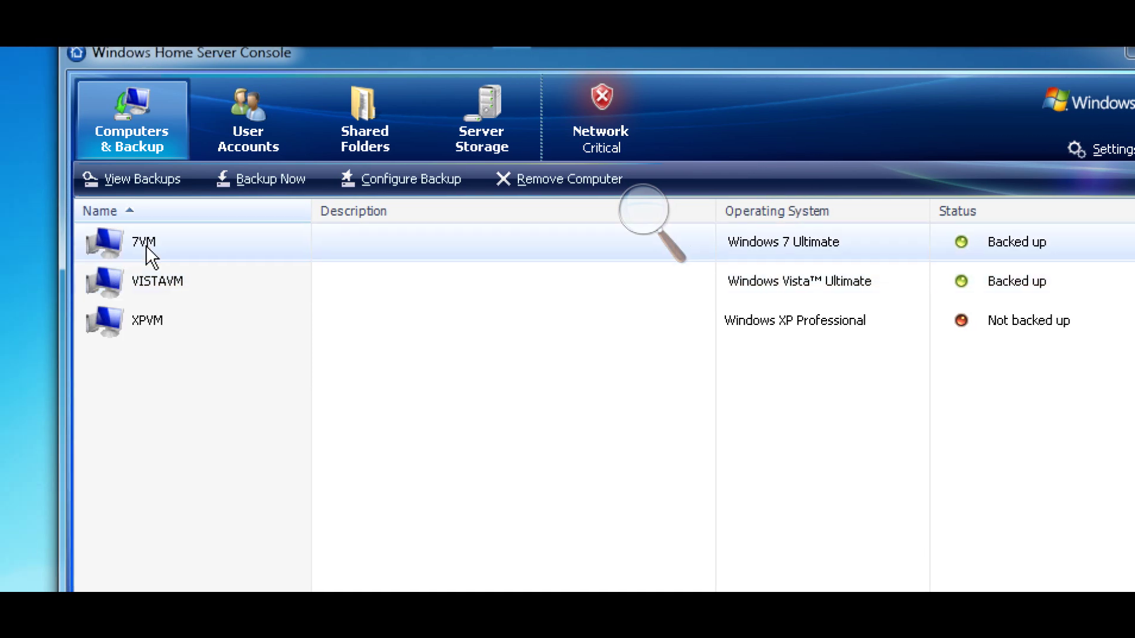
Open 7VM's 8/15/2010 backup and choose its C: (Local Disk) volume
right_click(146, 247)
left_click(135, 252)
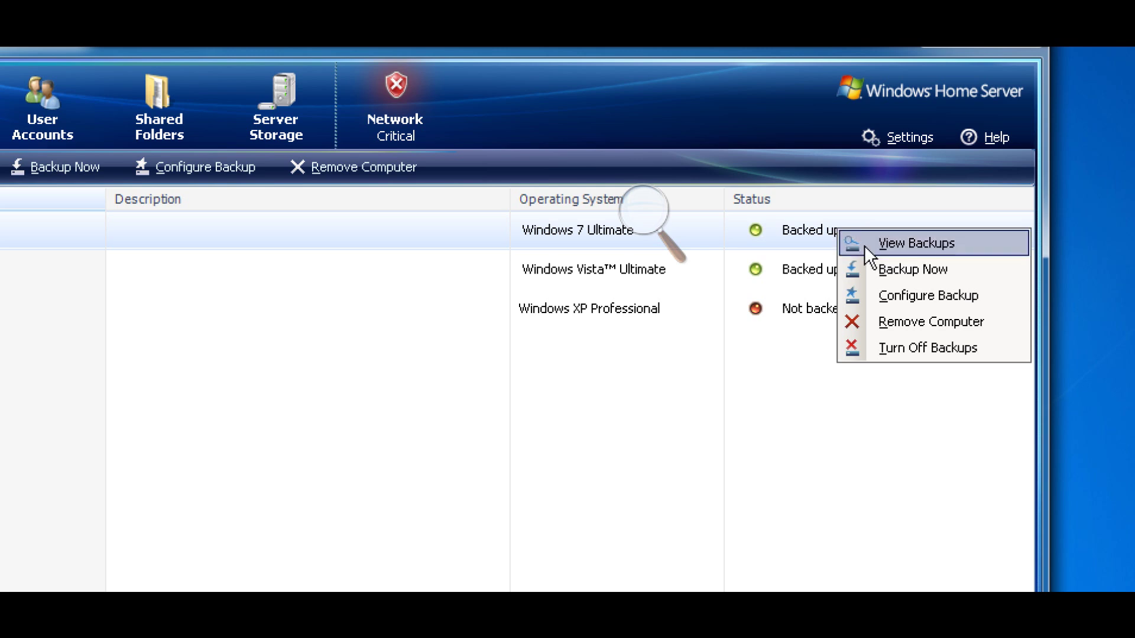
left_click(864, 246)
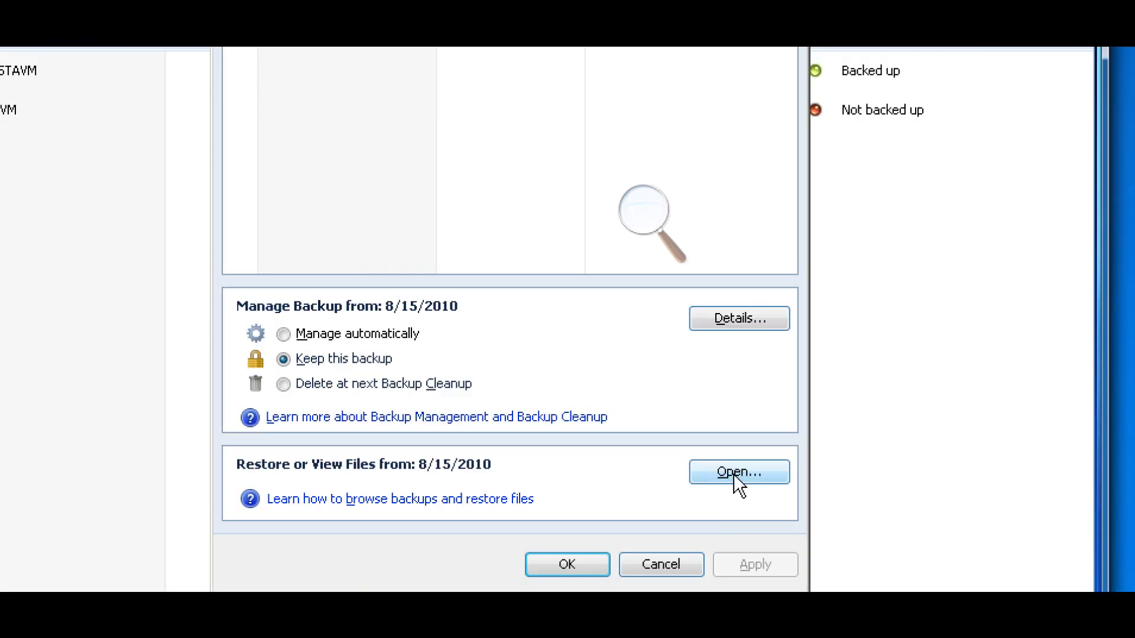
left_click(733, 474)
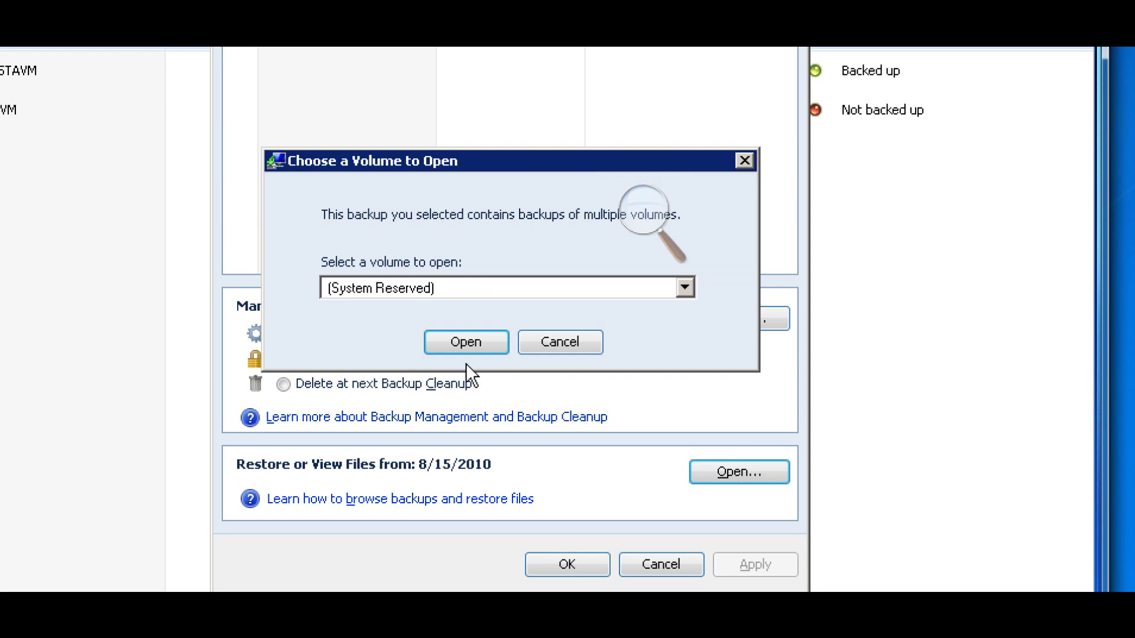
left_click(490, 289)
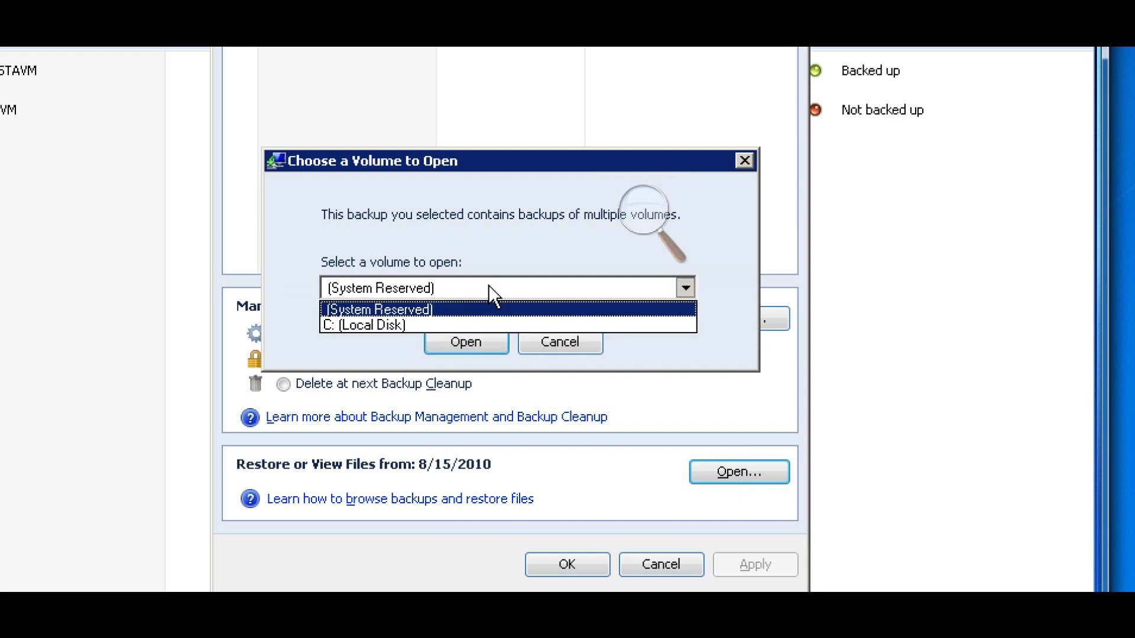
left_click(479, 323)
left_click(471, 346)
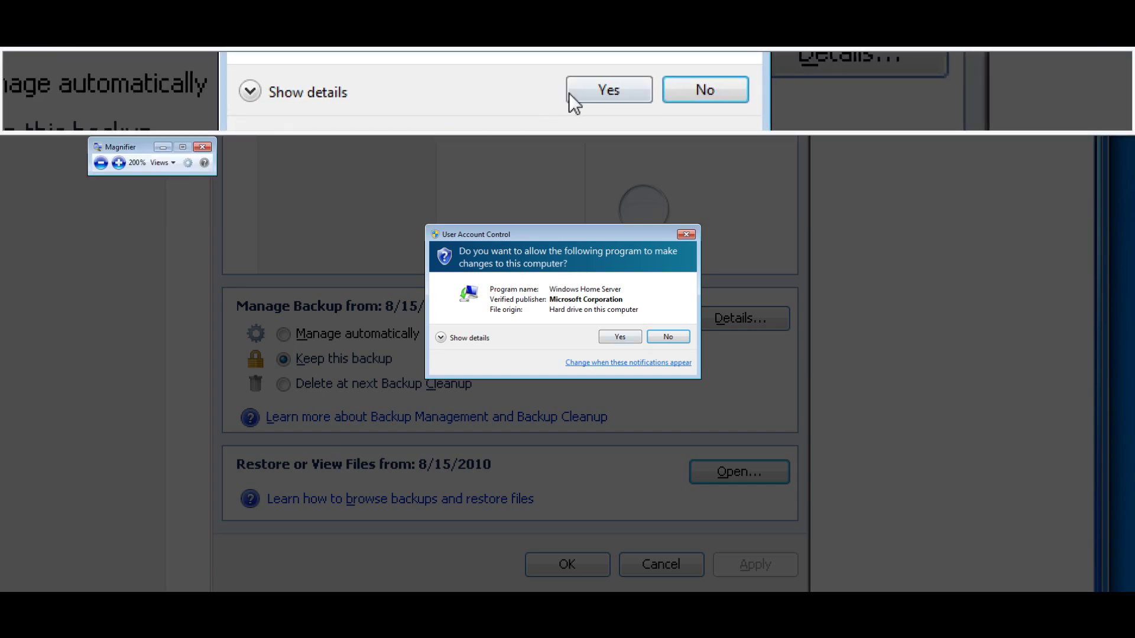
Approve the permission prompts, install the device software, close the backup dialog, and open restore help
left_click(610, 340)
left_click(588, 88)
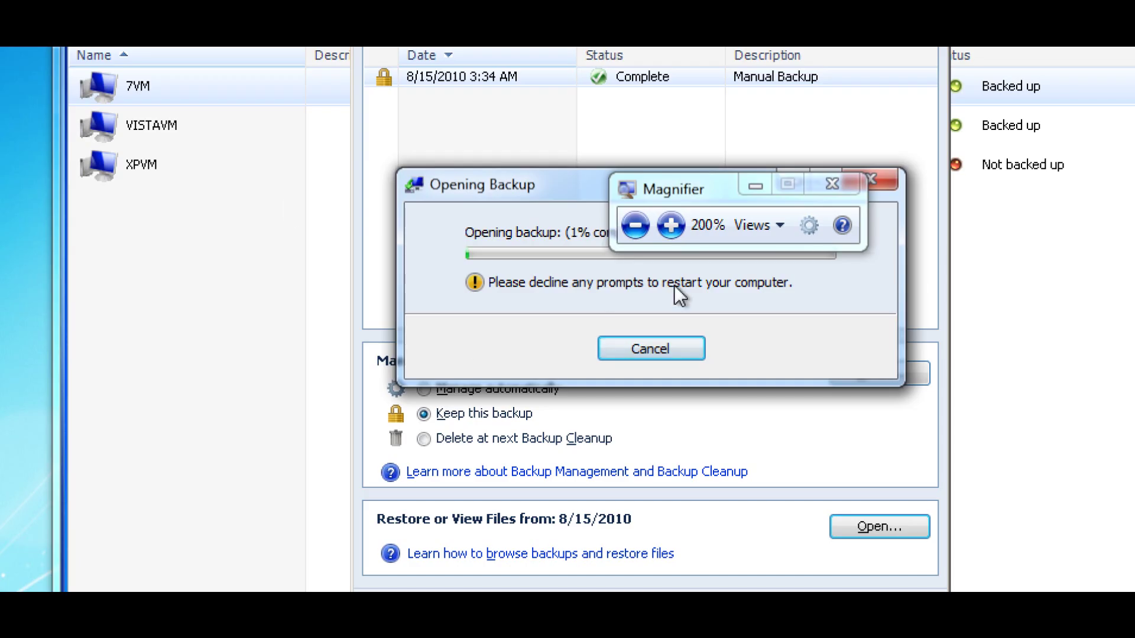
left_click_drag(482, 184, 393, 285)
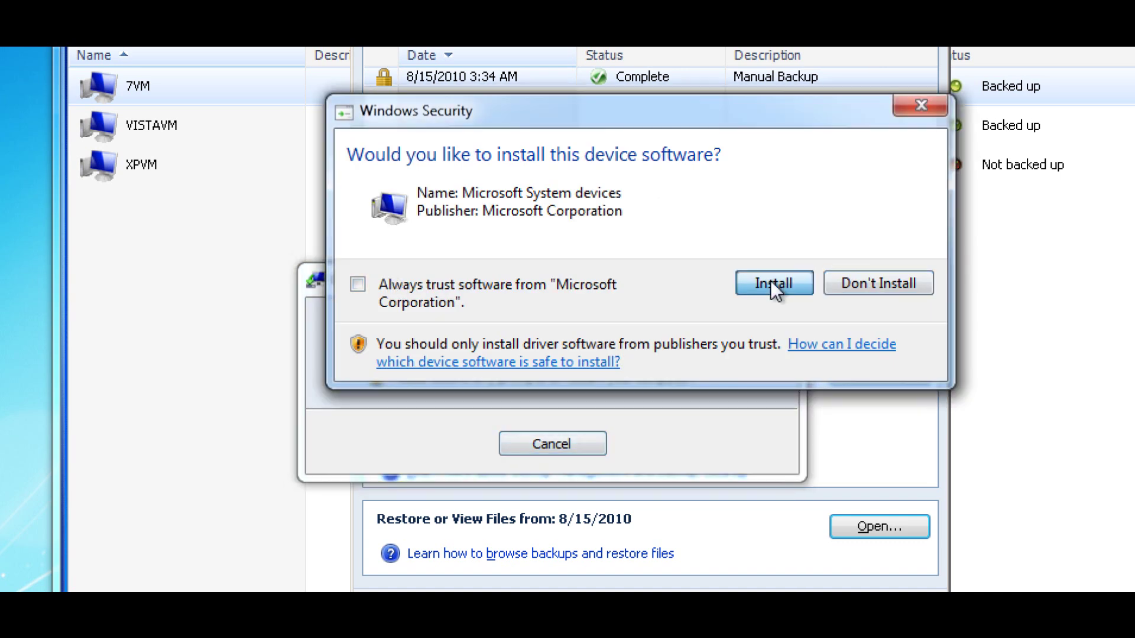
left_click(771, 280)
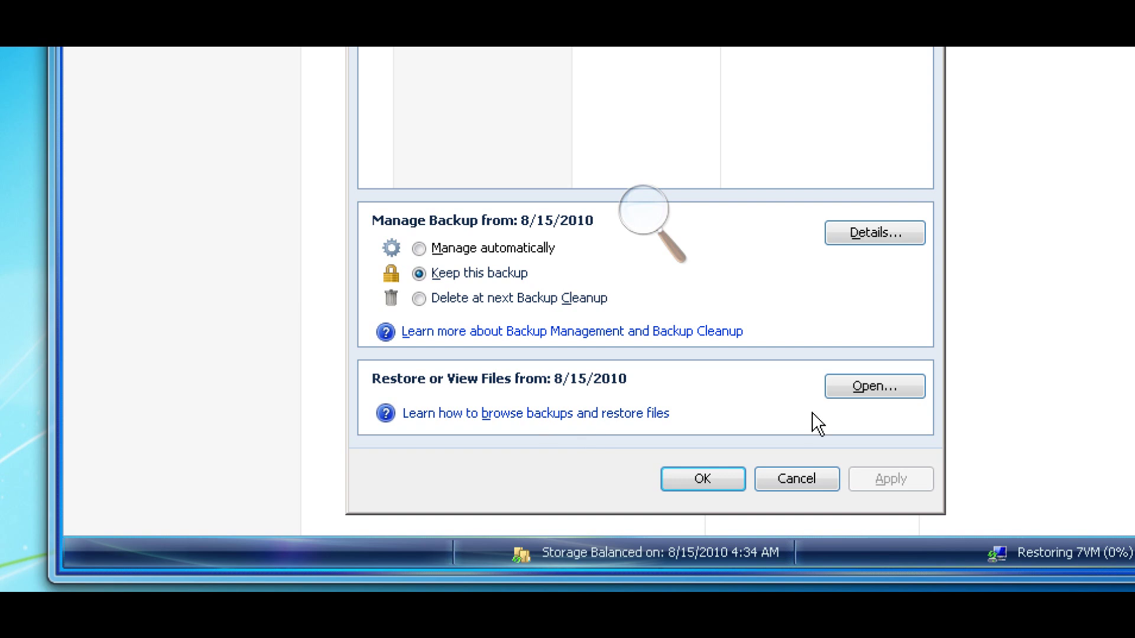
left_click(697, 480)
key("F1")
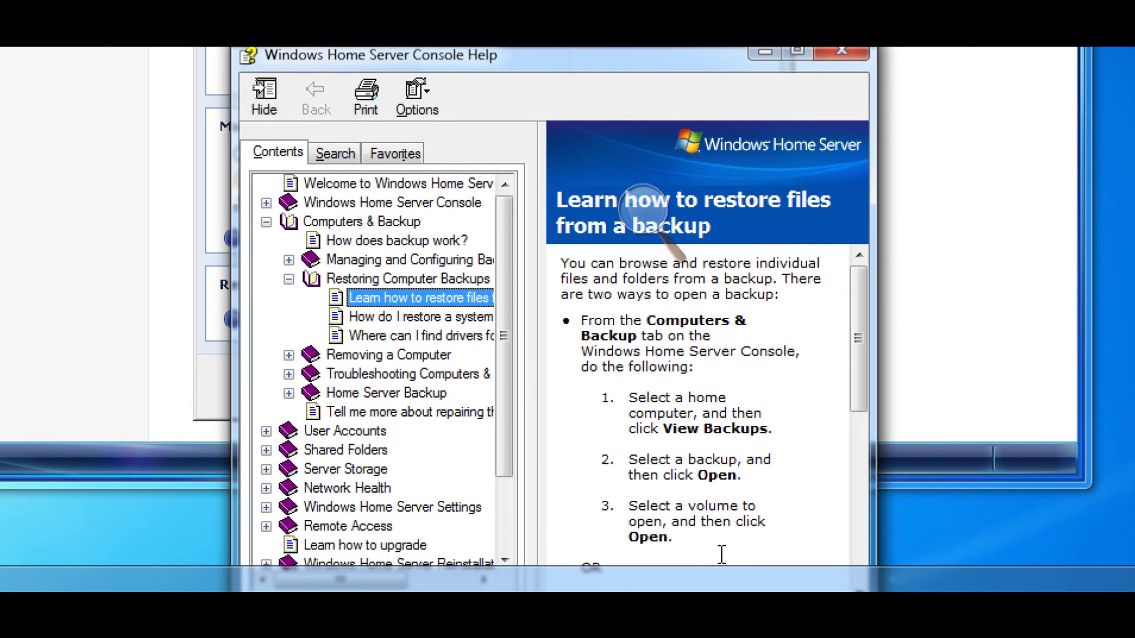
Scroll through the 'Learn how to restore files from a backup' help topic, then close the help window
left_click_drag(862, 384, 848, 571)
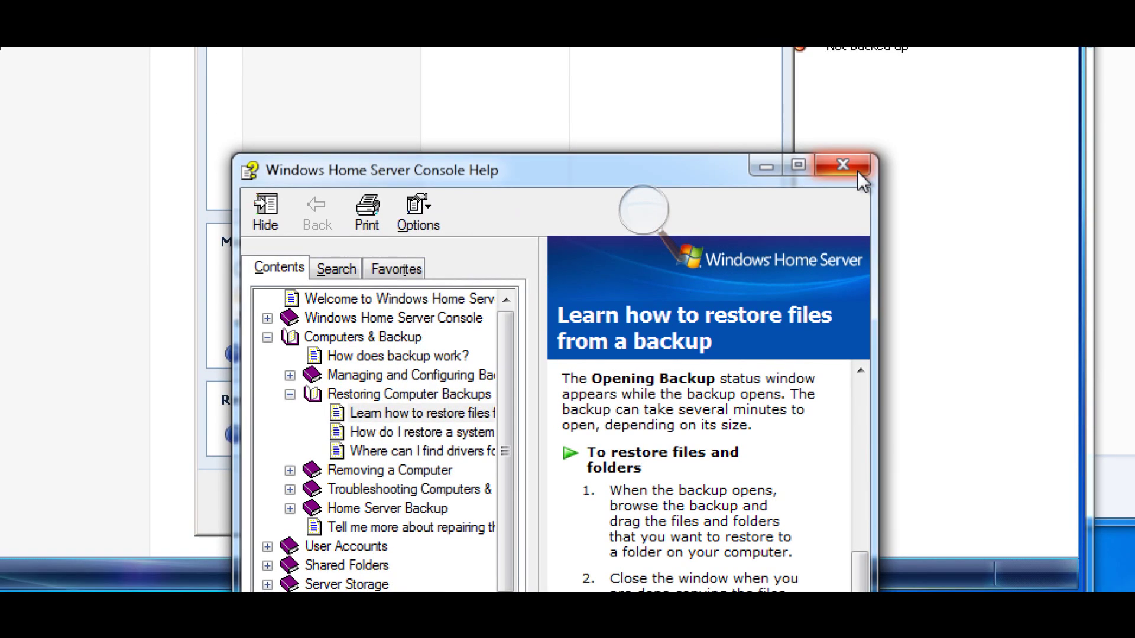
left_click(841, 51)
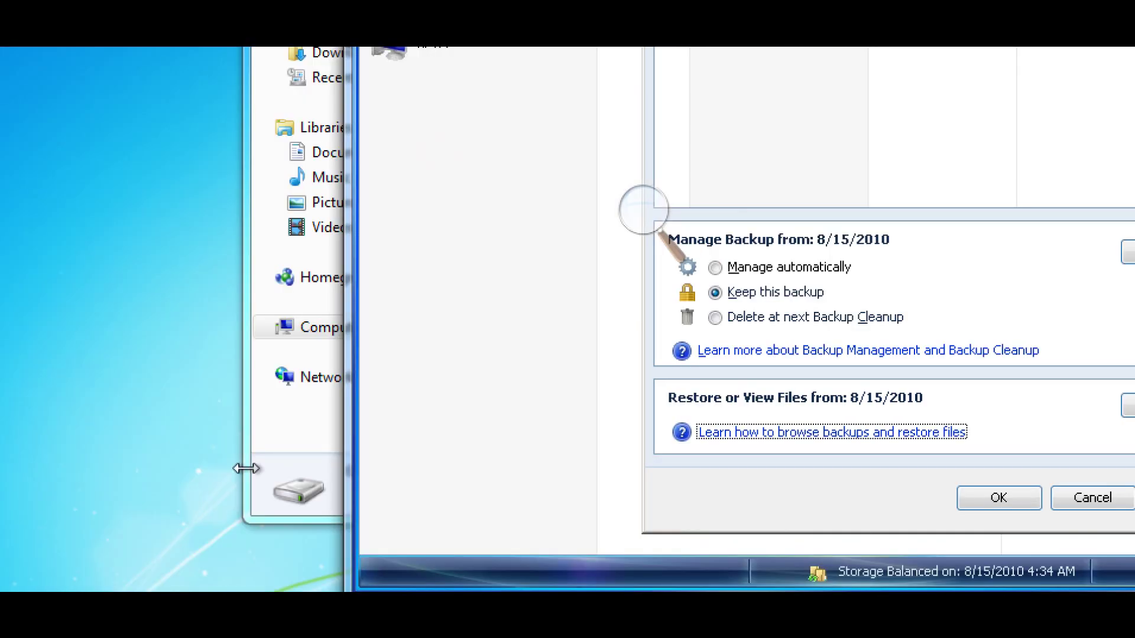
Minimize the console and open Program Files (x86) in the 7VM backup on Local Disk (Y:)
left_click(277, 430)
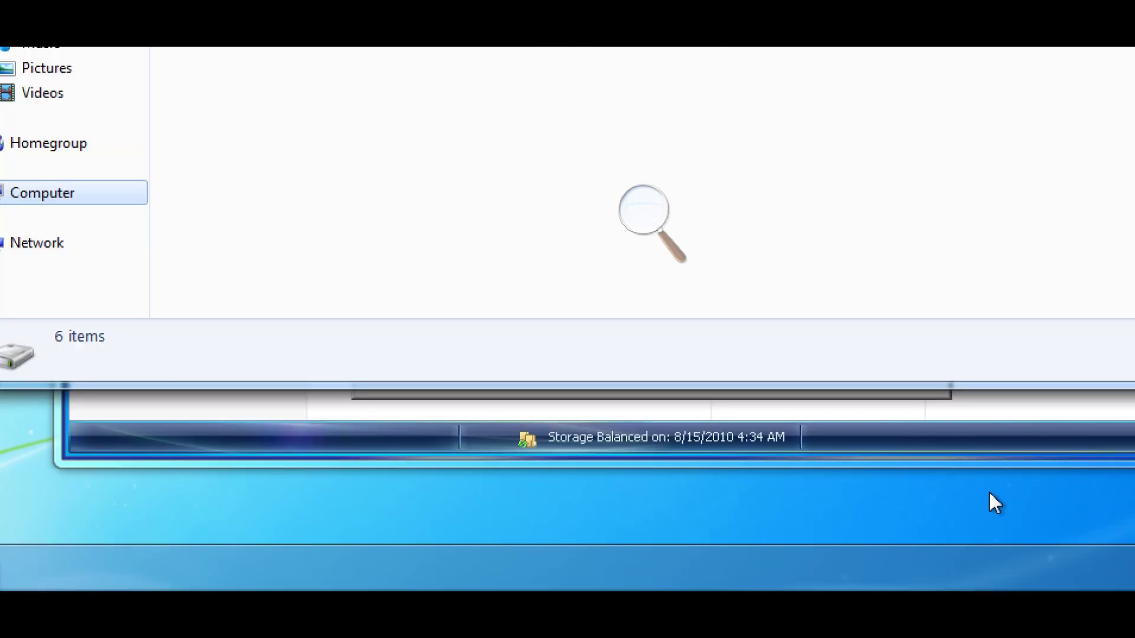
left_click(955, 443)
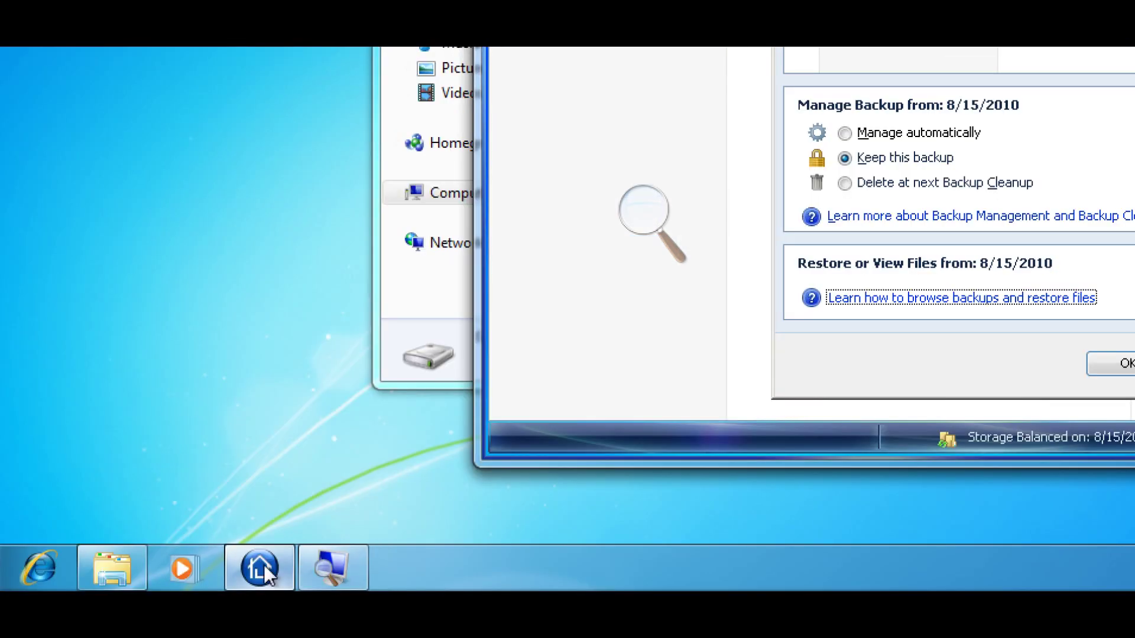
left_click(264, 565)
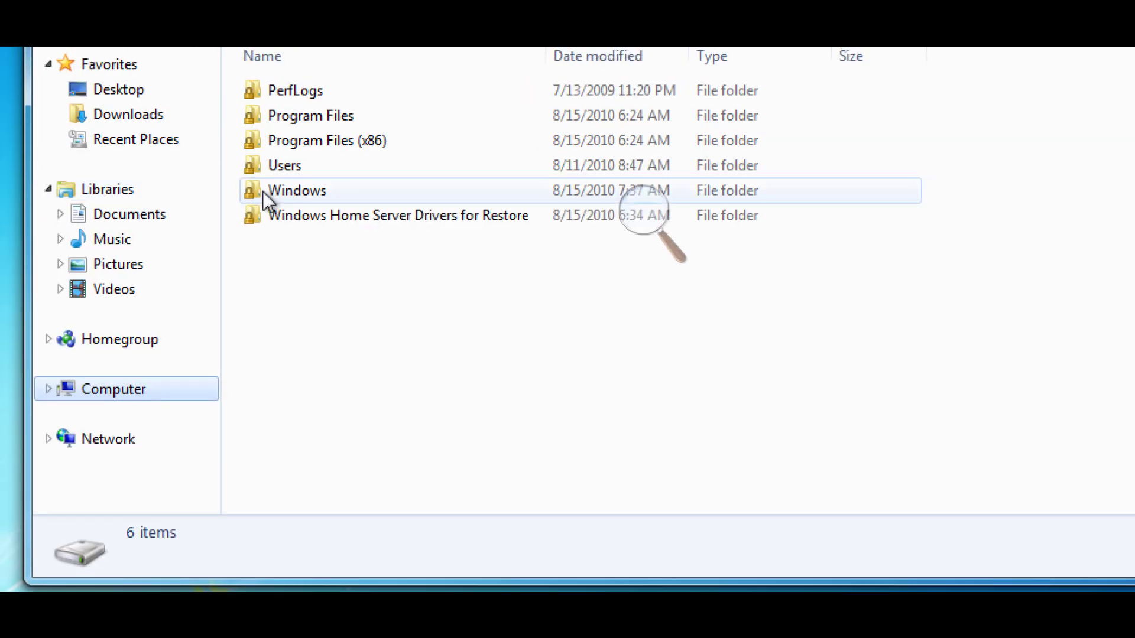
mouse_move(324, 158)
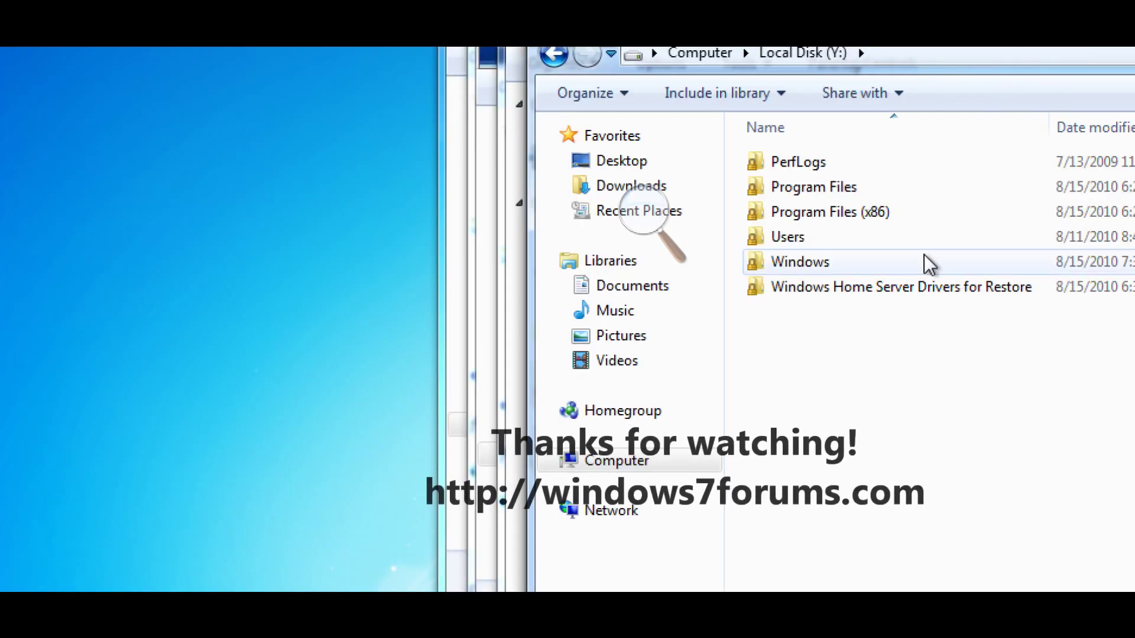
double_click(925, 222)
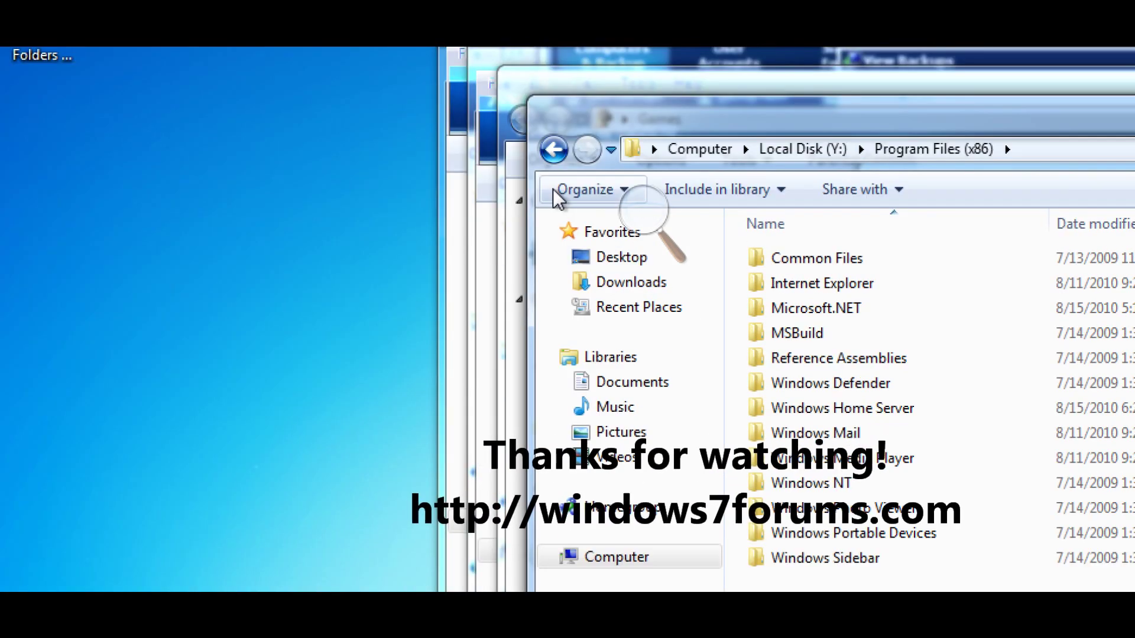